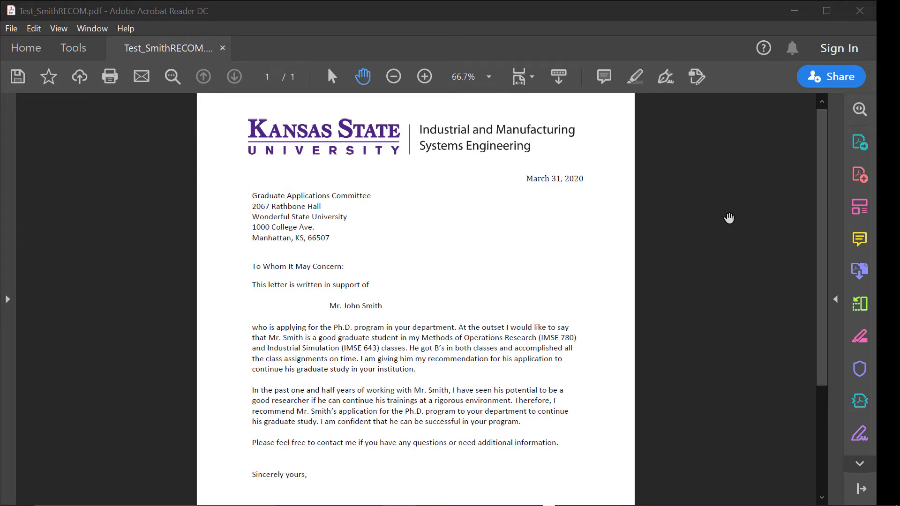
# Review the recommendation letter and open it in Fill & Sign for signing it yourself
pyautogui.scroll(-3, 729, 218)
pyautogui.scroll(2, 729, 218)
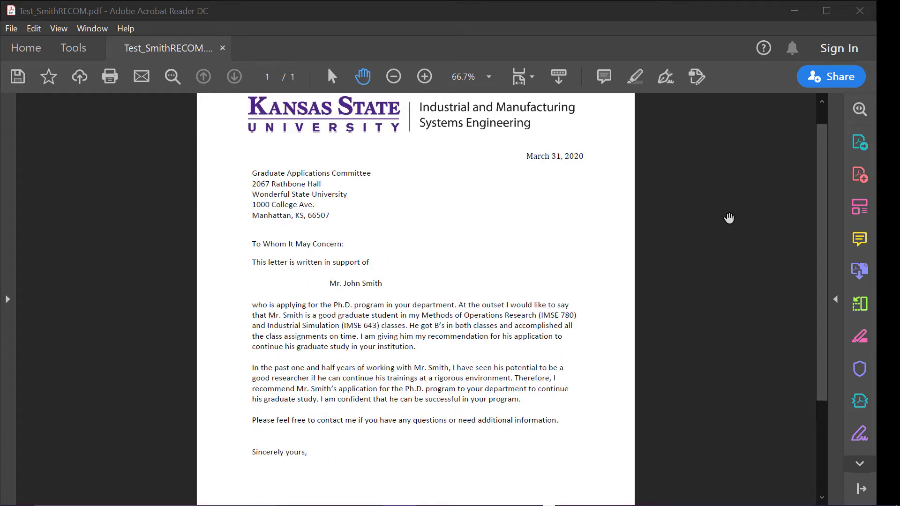
pyautogui.scroll(1, 729, 218)
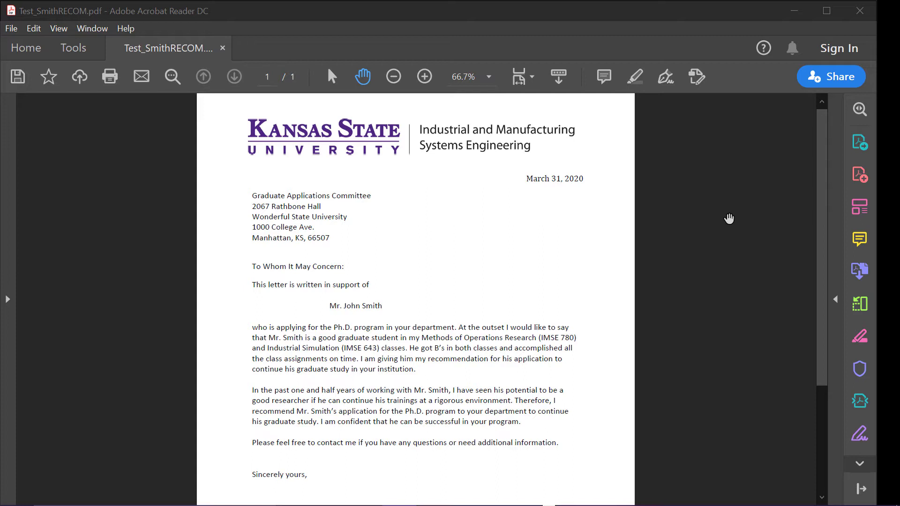
pyautogui.scroll(-3, 726, 217)
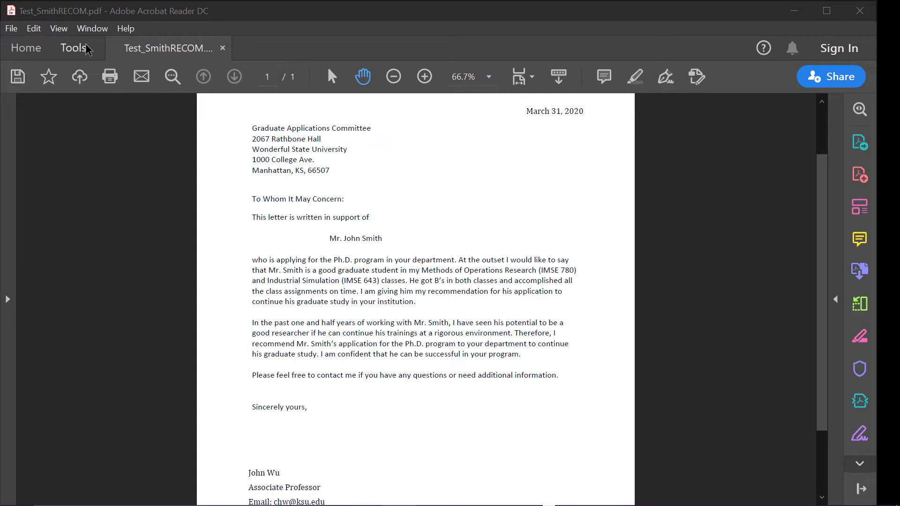
pyautogui.click(73, 48)
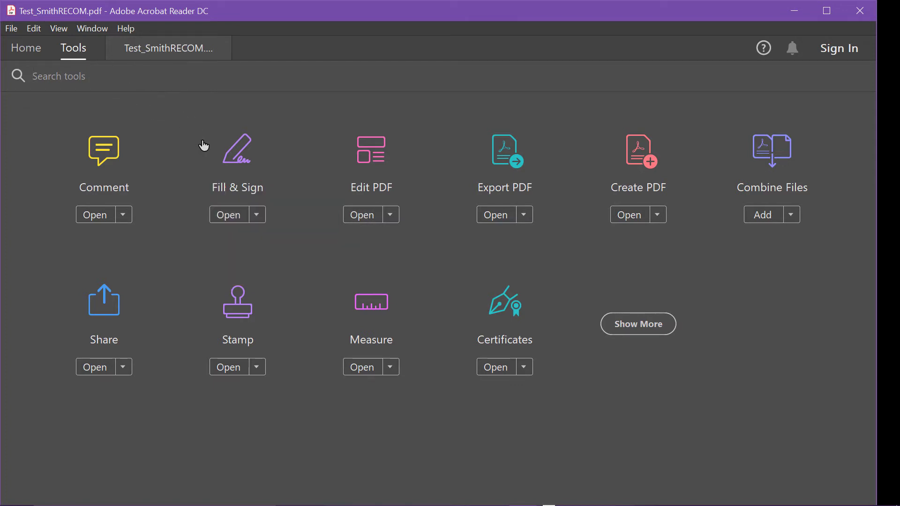
pyautogui.click(240, 172)
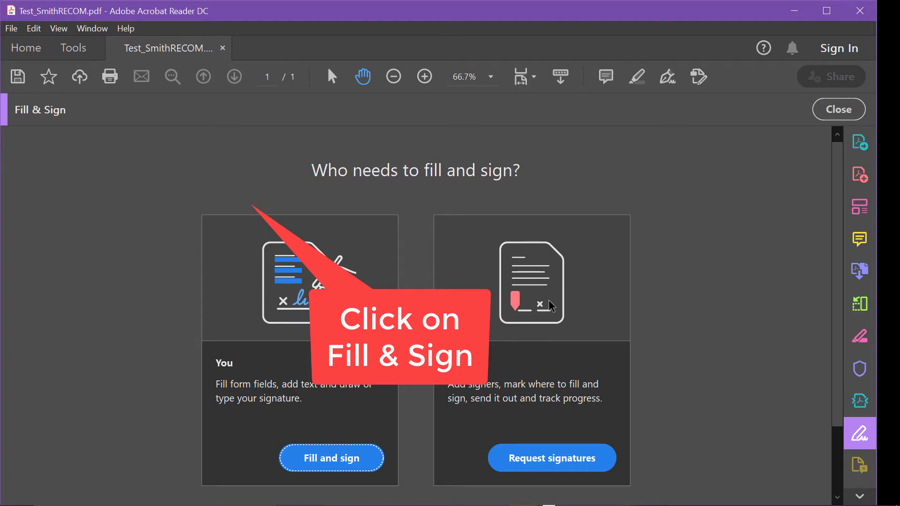
pyautogui.click(337, 453)
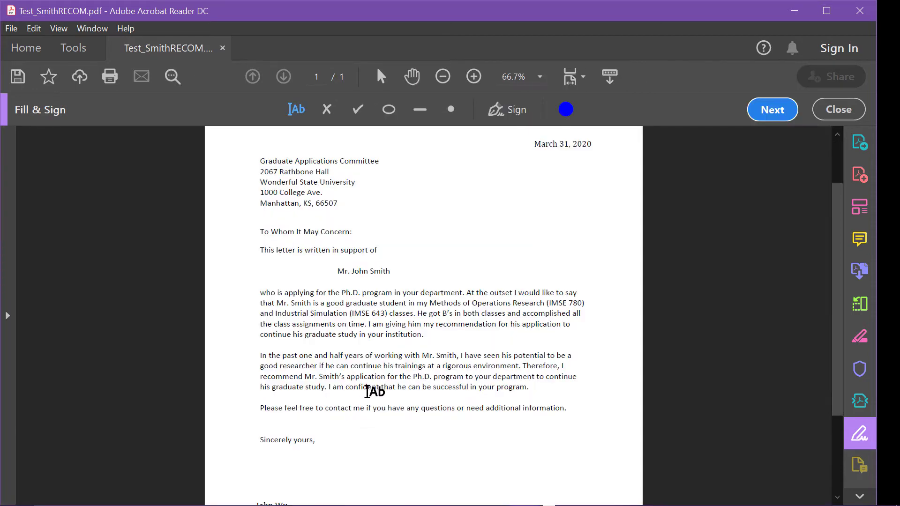
# Go to the blank space below "Sincerely yours,", remove the saved initials and start adding new ones
pyautogui.scroll(2, 368, 391)
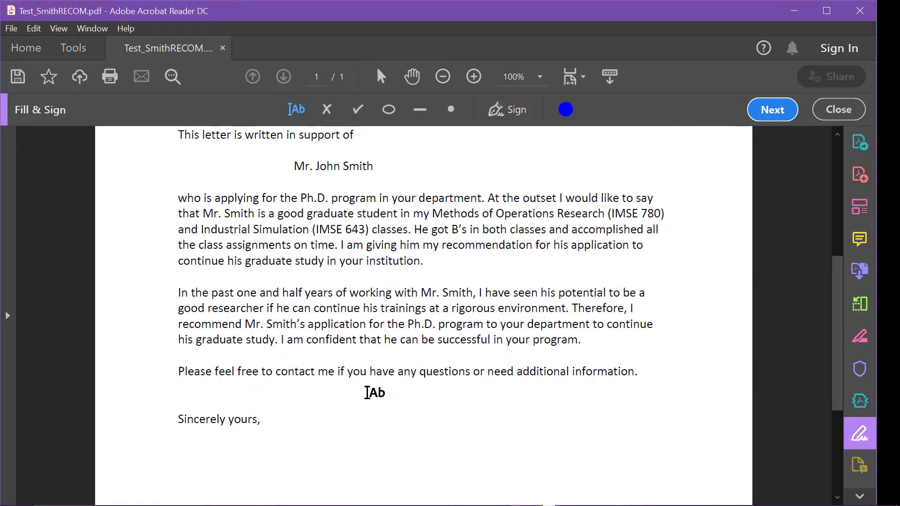
pyautogui.scroll(-5, 367, 393)
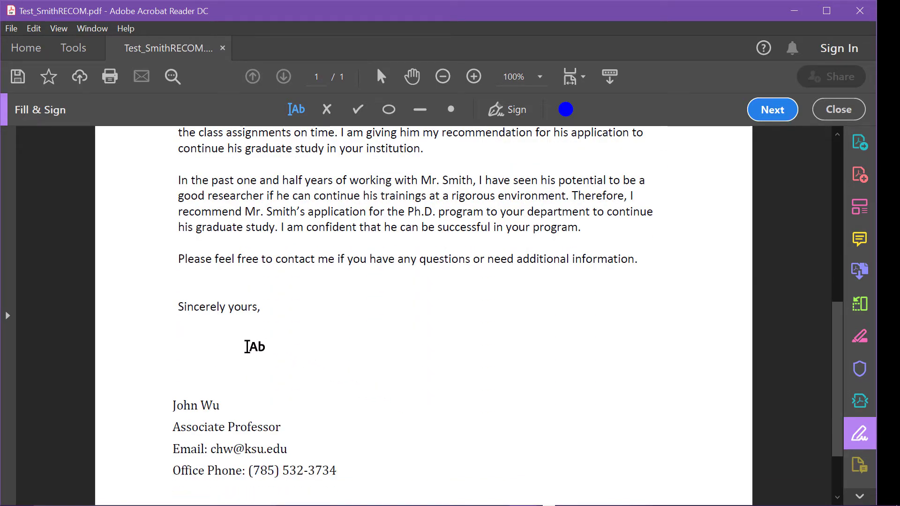
pyautogui.click(193, 348)
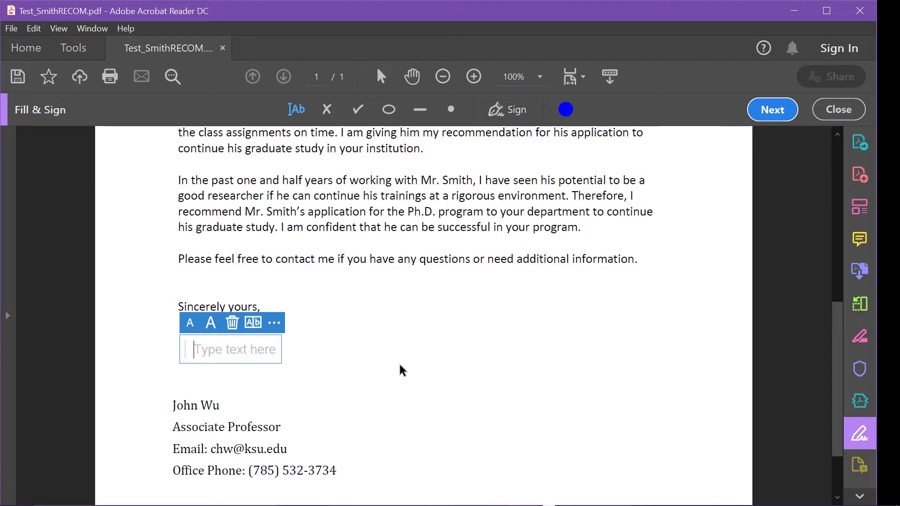
pyautogui.click(516, 111)
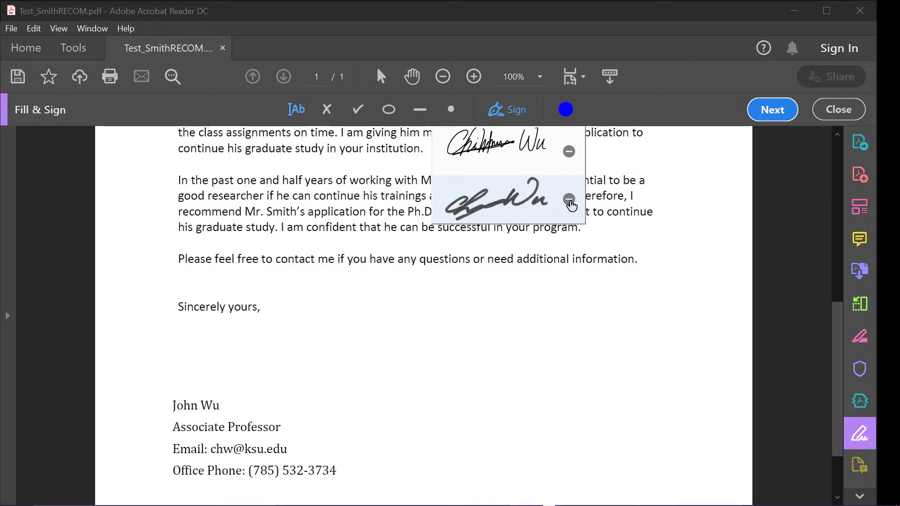
pyautogui.click(569, 201)
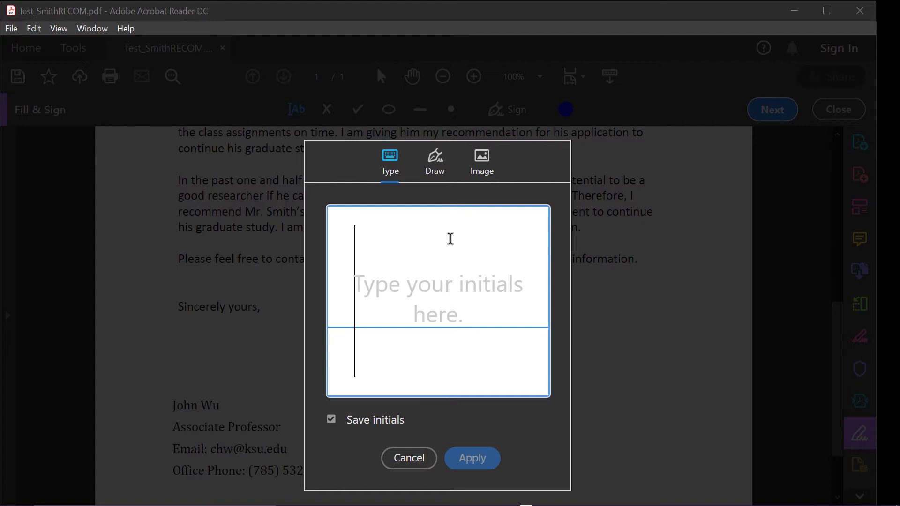
# Try the typed initials style with the signer's full name, and the drawn style with a handwritten signature
pyautogui.write('John W')
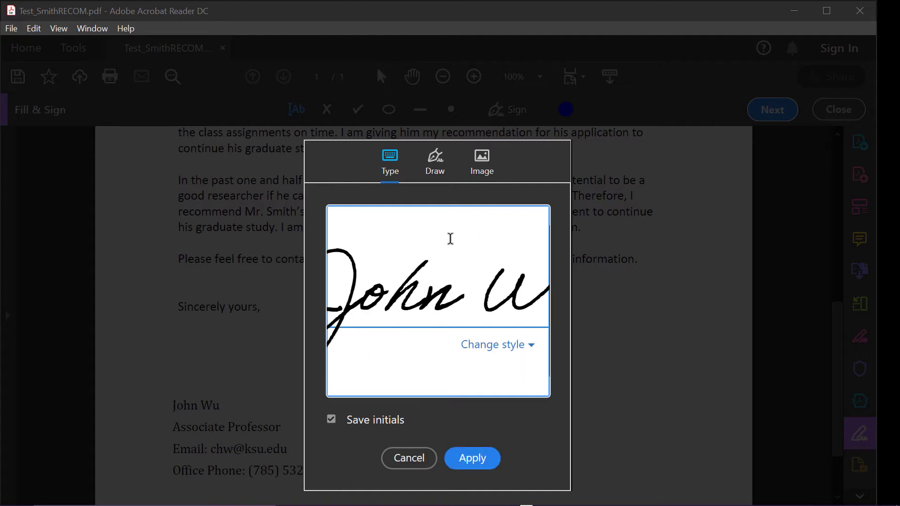
pyautogui.write('u')
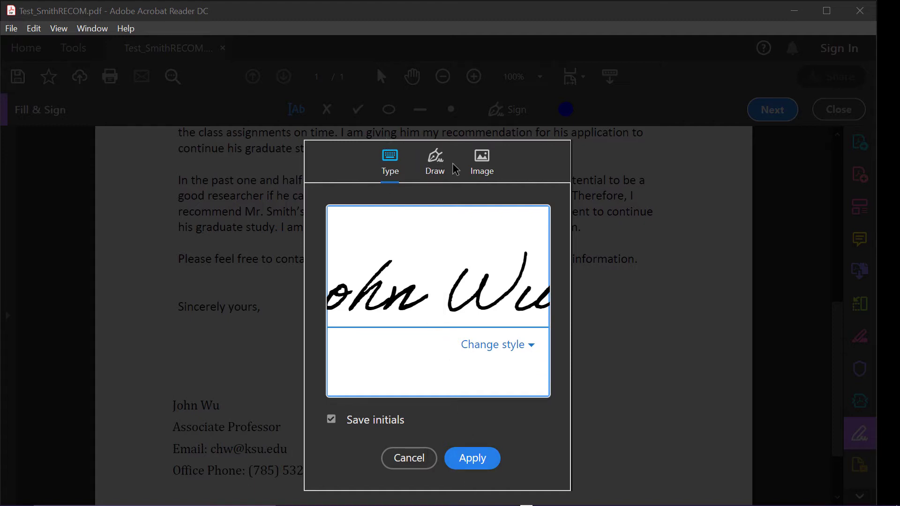
pyautogui.click(447, 173)
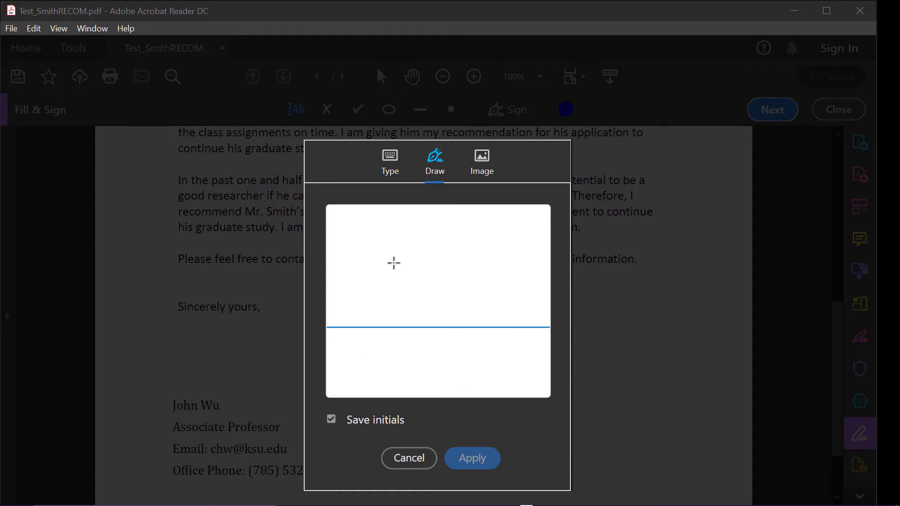
pyautogui.moveTo(394, 263)
pyautogui.mouseDown()
pyautogui.moveTo(408, 279)
pyautogui.moveTo(450, 289)
pyautogui.moveTo(454, 271)
pyautogui.moveTo(468, 285)
pyautogui.moveTo(496, 258)
pyautogui.moveTo(517, 297)
pyautogui.mouseUp()
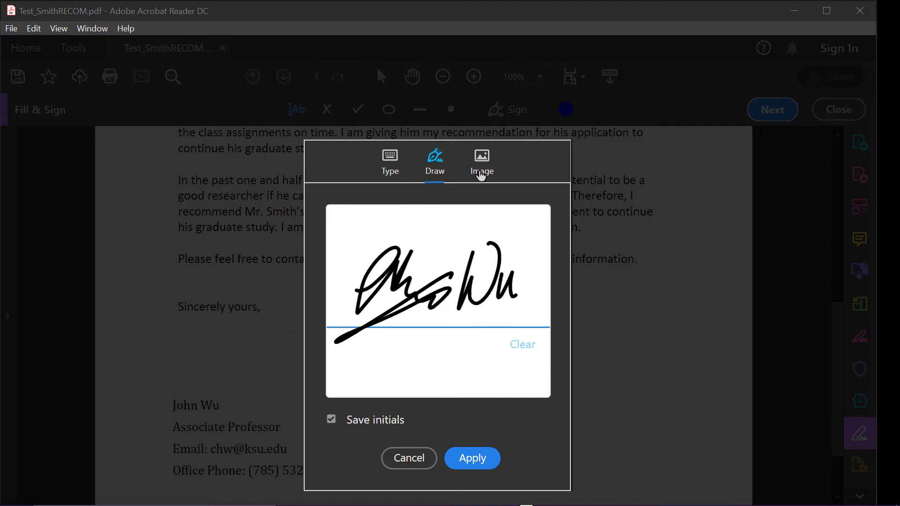
# Use the desktop image signature.jpg as the initials, keep them saved and apply them to the letter
pyautogui.click(484, 168)
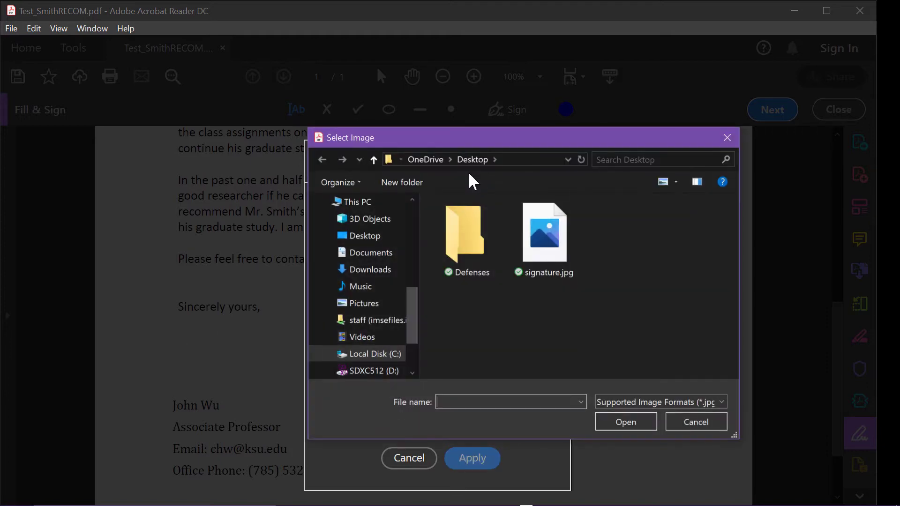
pyautogui.click(532, 229)
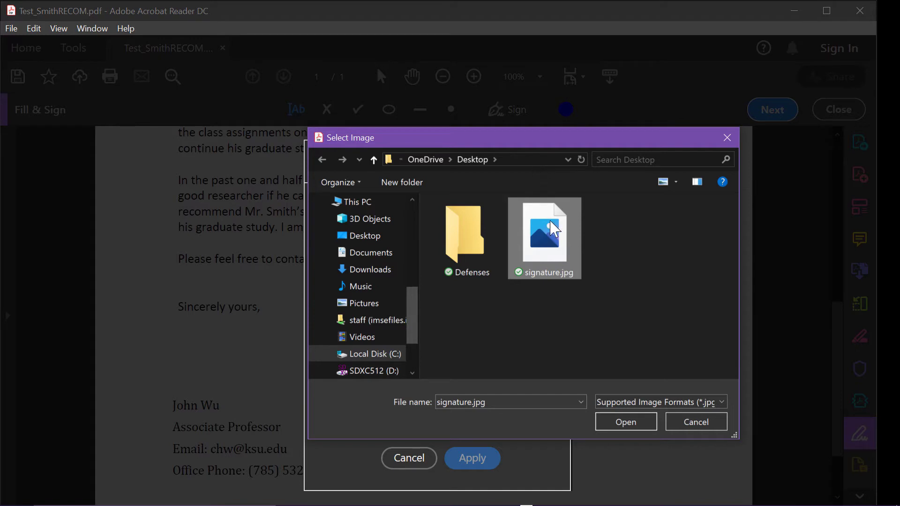
pyautogui.click(626, 422)
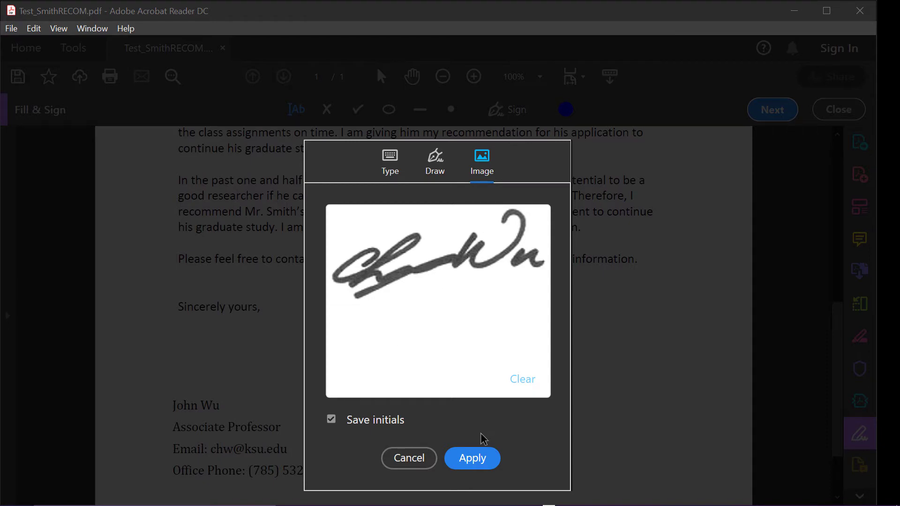
pyautogui.click(471, 458)
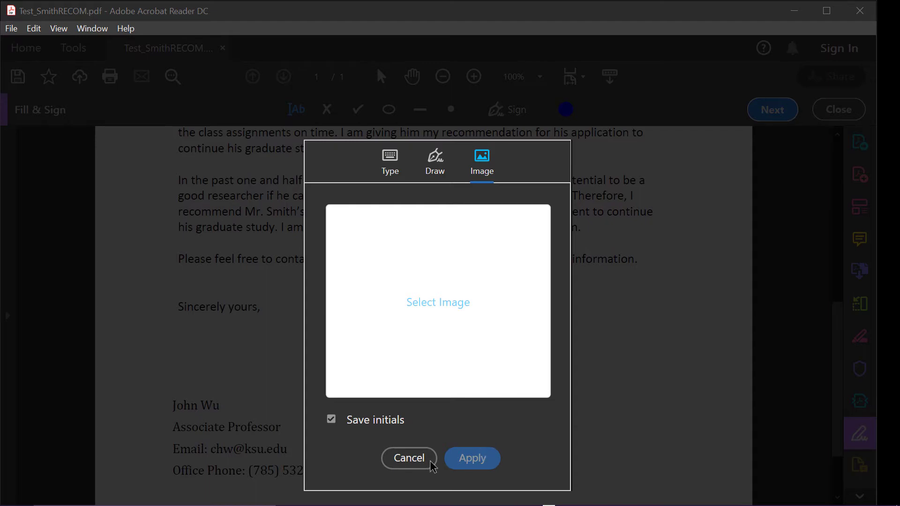
pyautogui.click(409, 458)
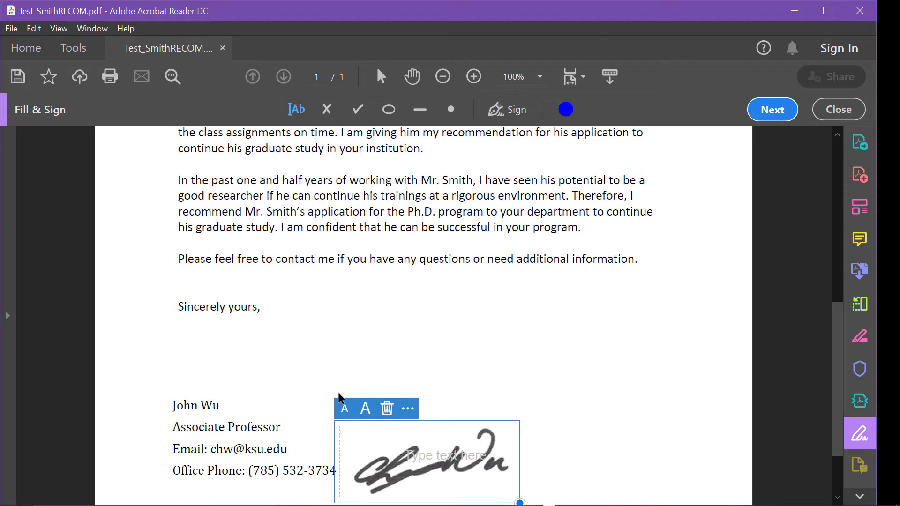
# Place the signature image below "Sincerely yours," one size larger, and change it to a circle mark
pyautogui.moveTo(421, 427)
pyautogui.mouseDown()
pyautogui.moveTo(318, 326)
pyautogui.moveTo(272, 325)
pyautogui.moveTo(269, 344)
pyautogui.moveTo(279, 328)
pyautogui.moveTo(254, 329)
pyautogui.mouseUp()
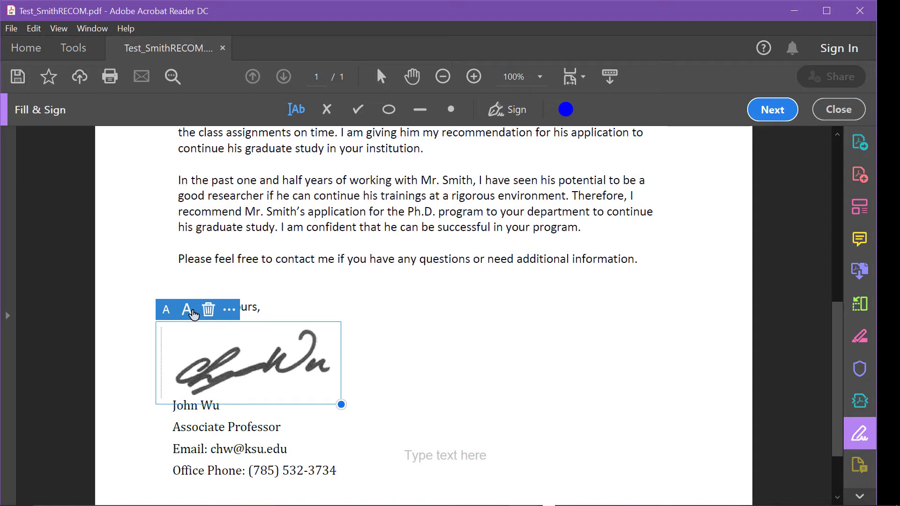
pyautogui.click(185, 308)
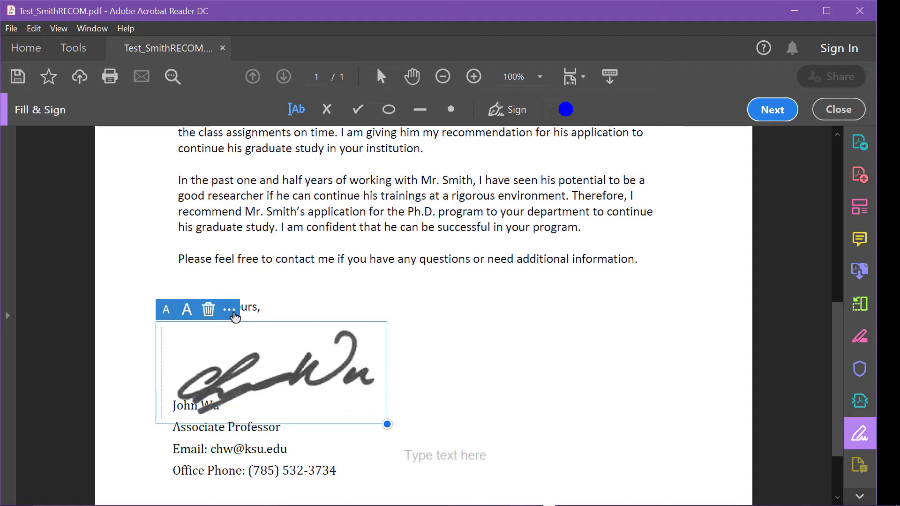
pyautogui.click(230, 310)
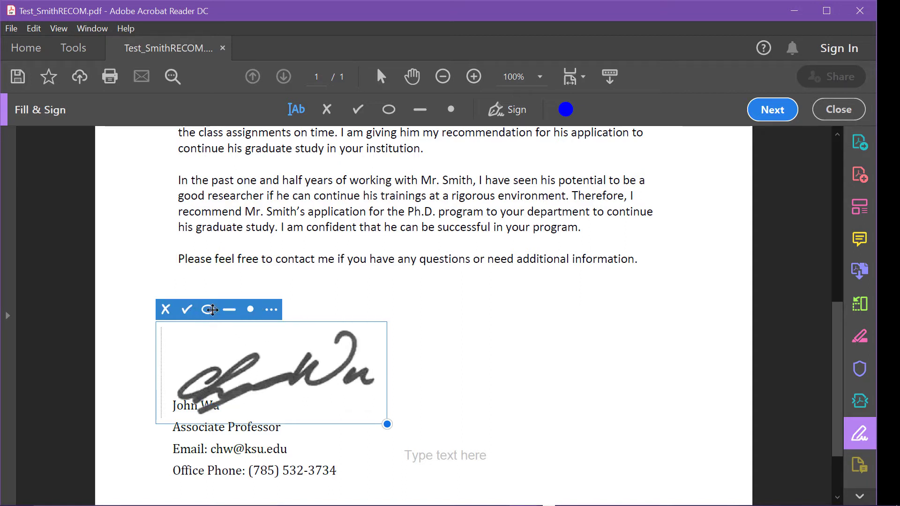
pyautogui.click(209, 310)
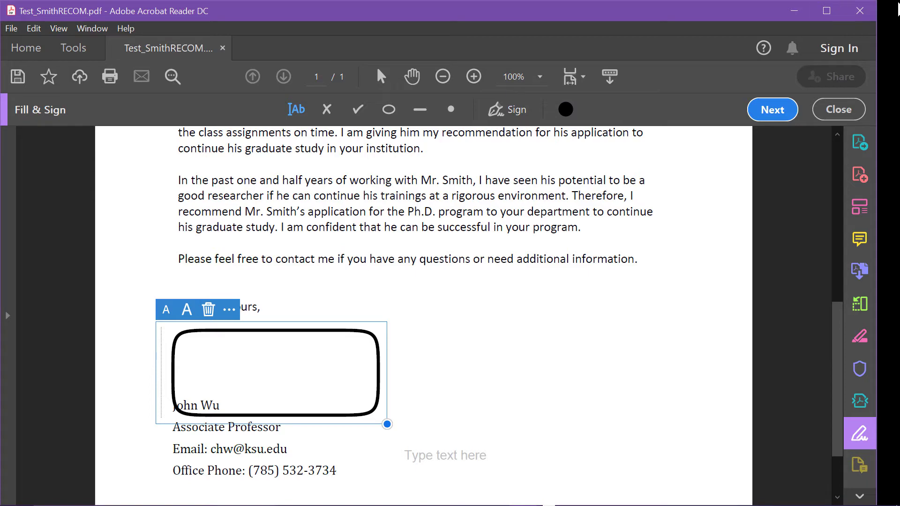
# Close Fill & Sign, close the letter without saving the changes and reopen Test_SmithRECOM.pdf
pyautogui.click(847, 115)
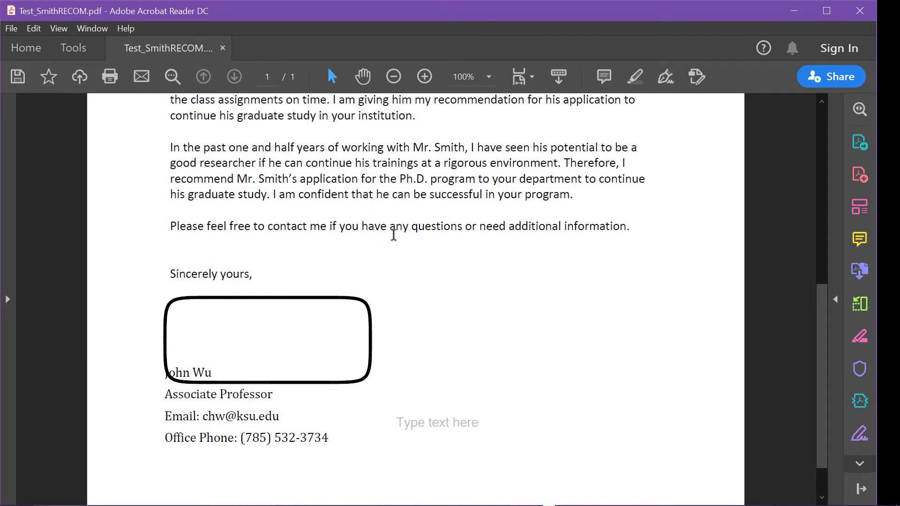
pyautogui.click(223, 48)
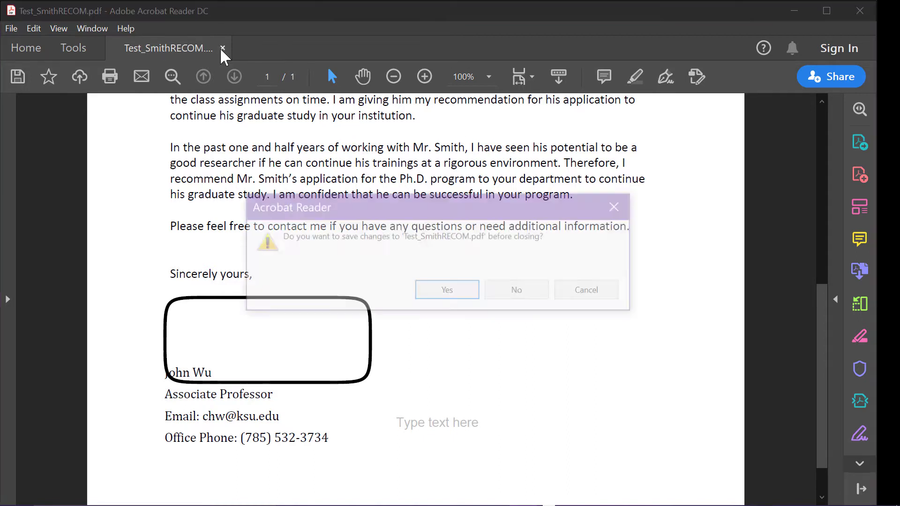
pyautogui.click(528, 294)
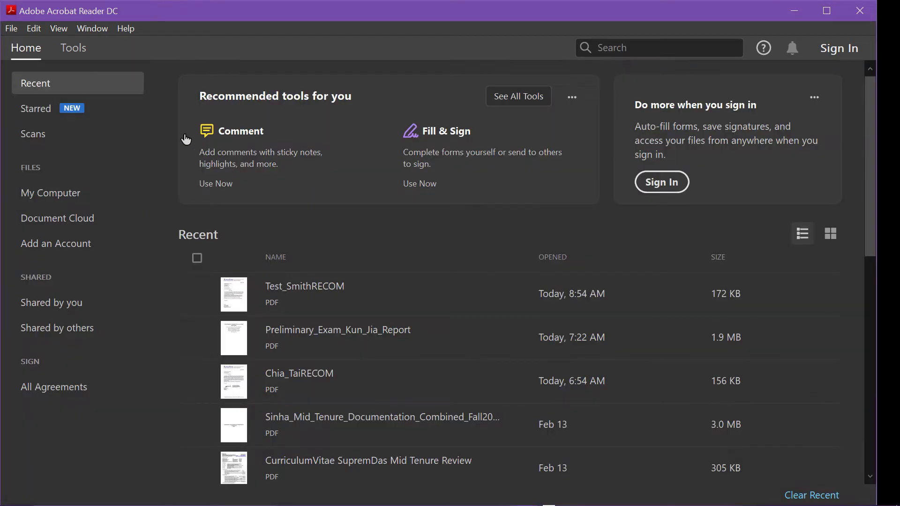
pyautogui.click(12, 29)
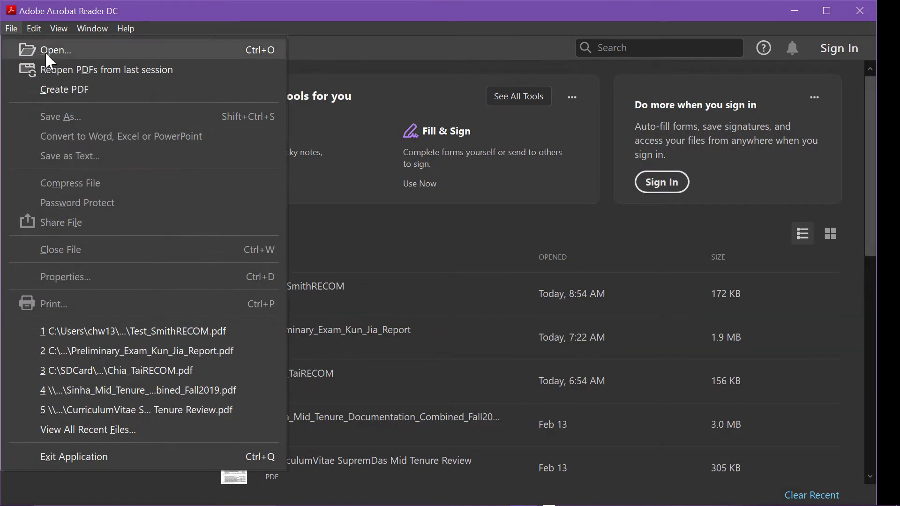
pyautogui.click(133, 328)
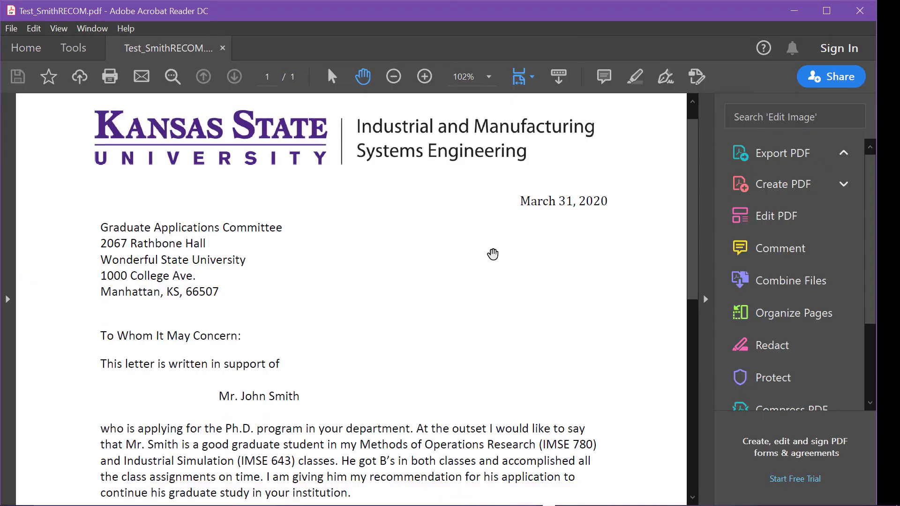
# Collapse the expanded tools pane and bring the letter's blank signature area into view
pyautogui.scroll(-3, 497, 258)
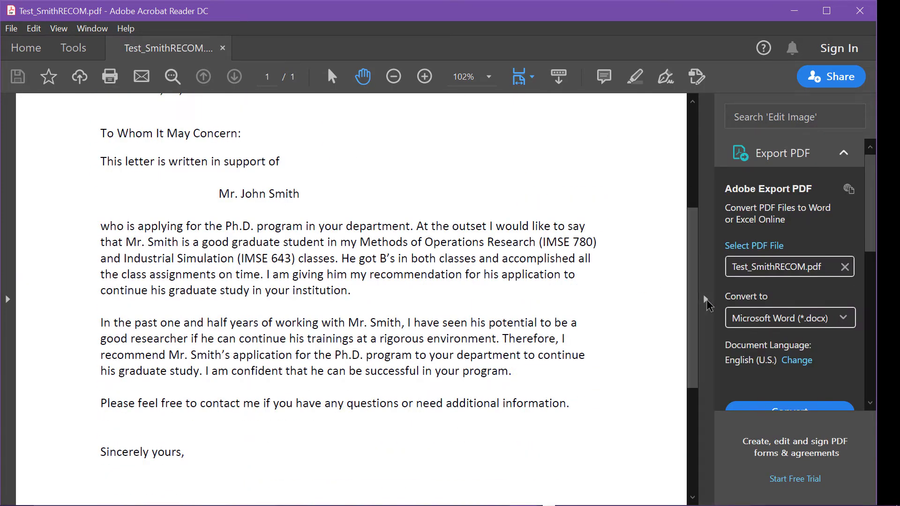
pyautogui.click(710, 300)
pyautogui.scroll(-3, 665, 298)
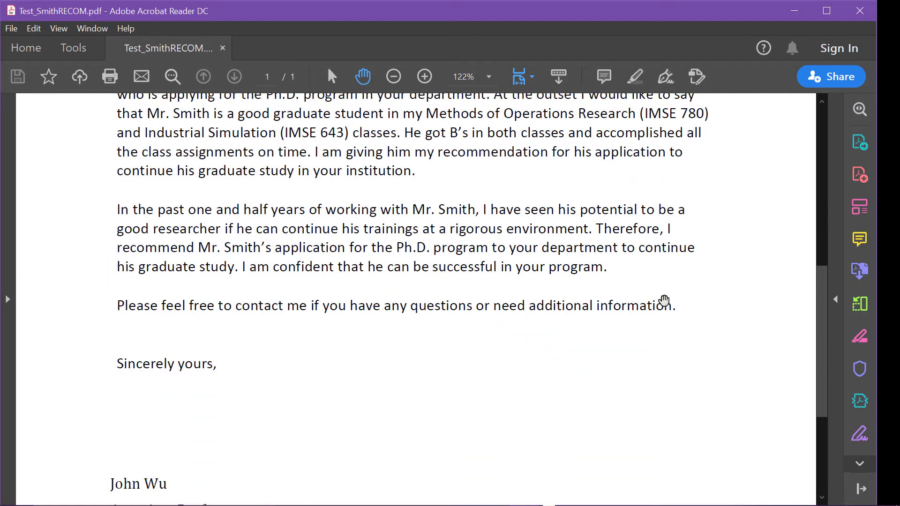
pyautogui.scroll(-1, 663, 300)
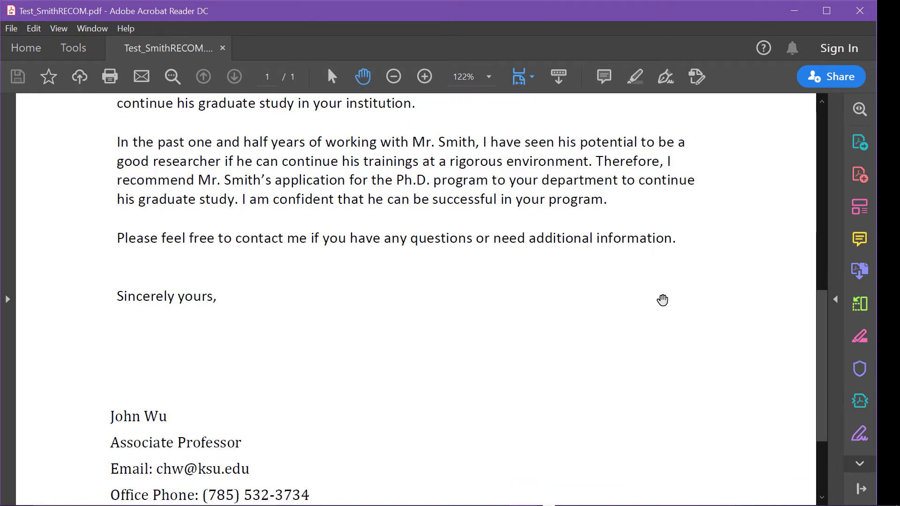
pyautogui.scroll(-1, 663, 300)
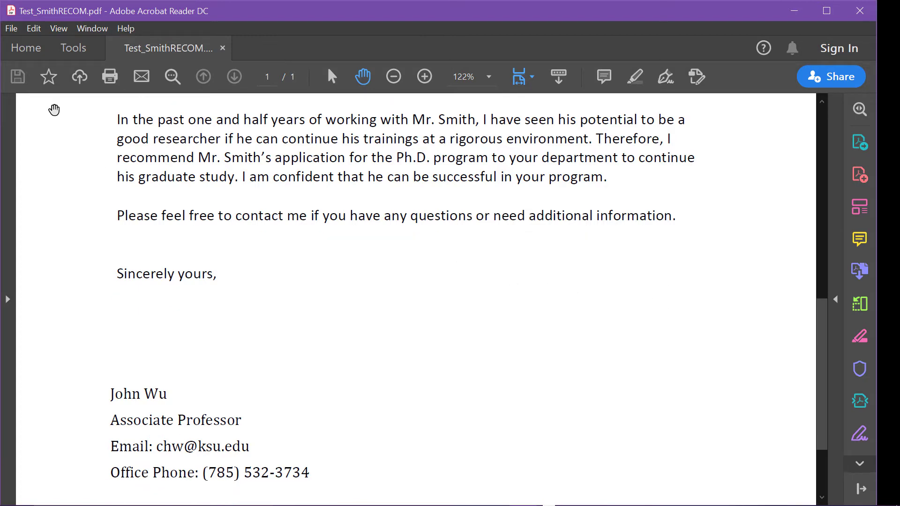
# Open the Creation & Appearance settings for digital signatures in the preferences
pyautogui.click(10, 29)
pyautogui.click(31, 29)
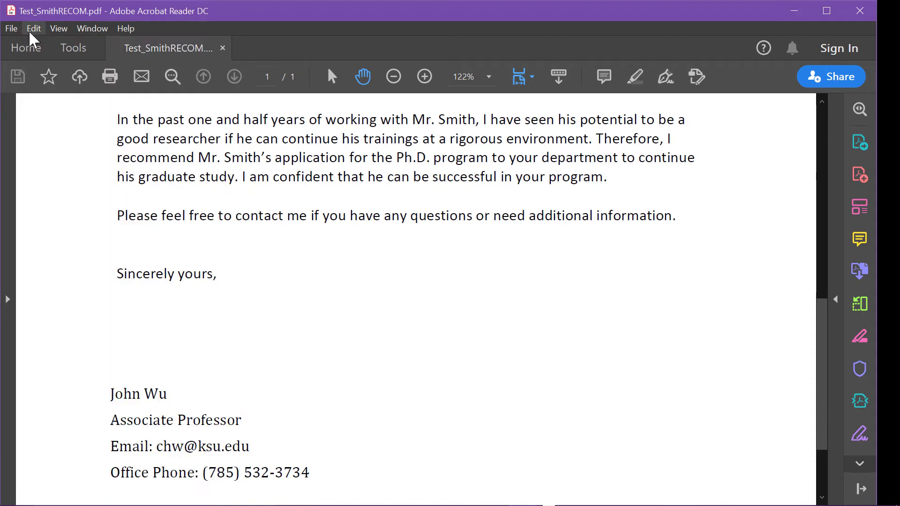
pyautogui.click(30, 29)
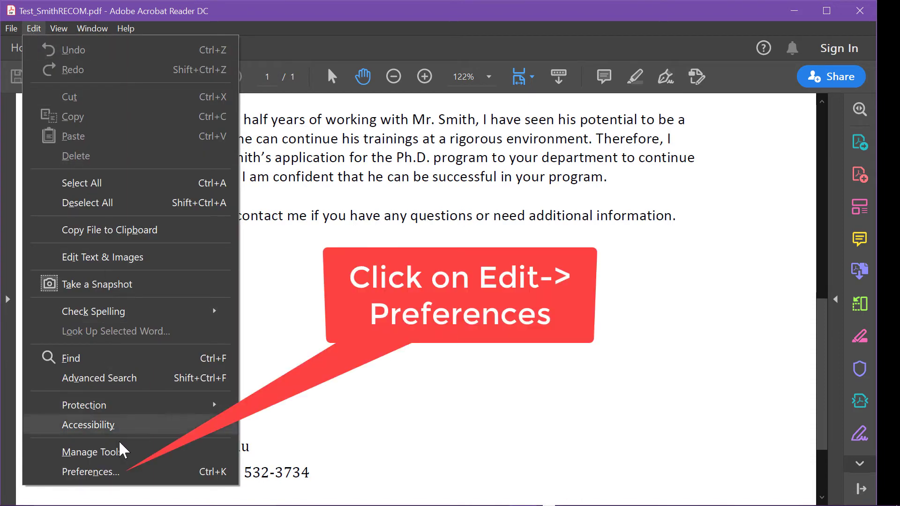
pyautogui.click(119, 473)
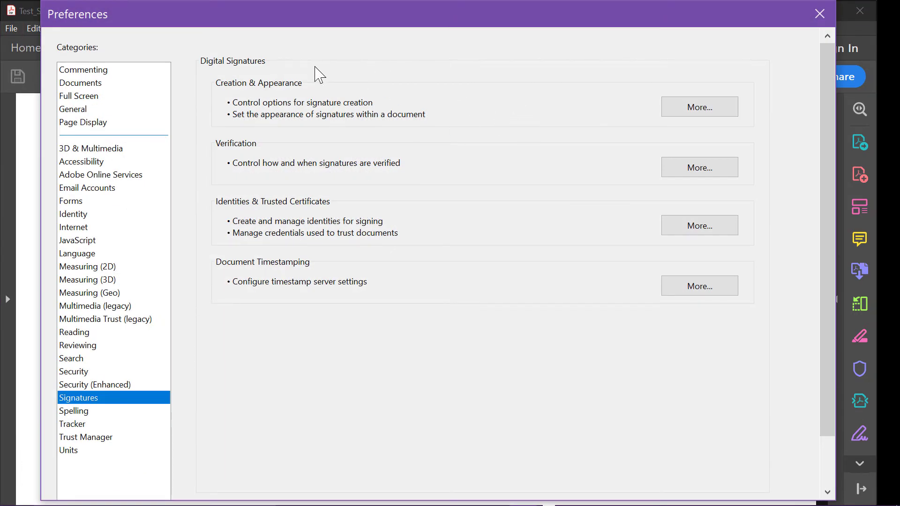
pyautogui.click(76, 386)
pyautogui.click(76, 400)
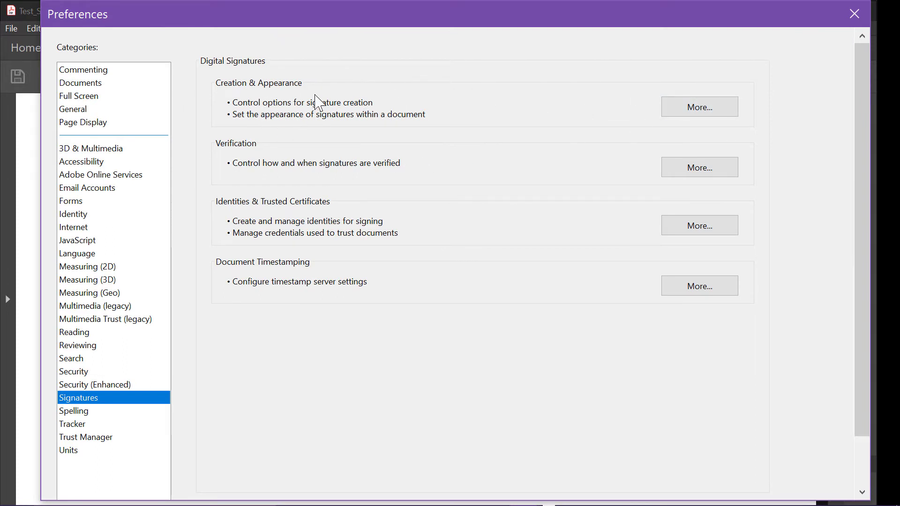
pyautogui.click(708, 112)
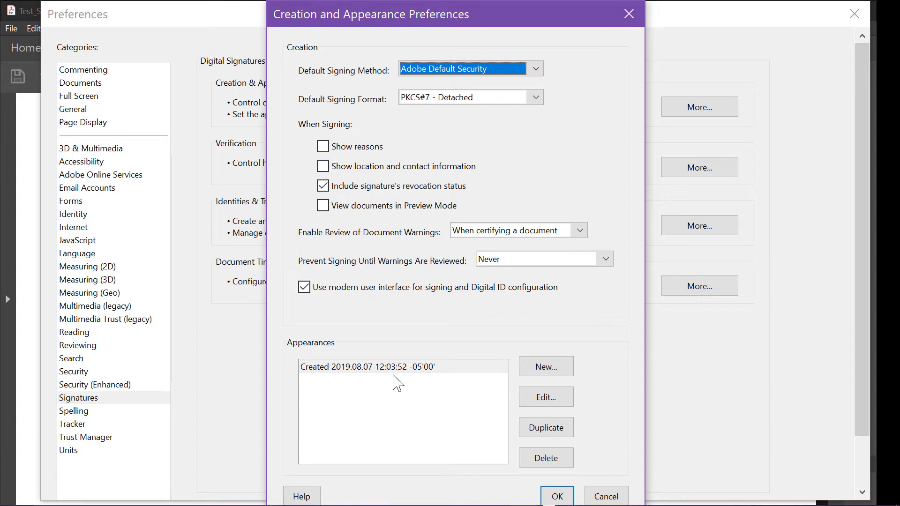
# Start a new signature appearance and title it with the signer's name followed by Sig2
pyautogui.click(435, 384)
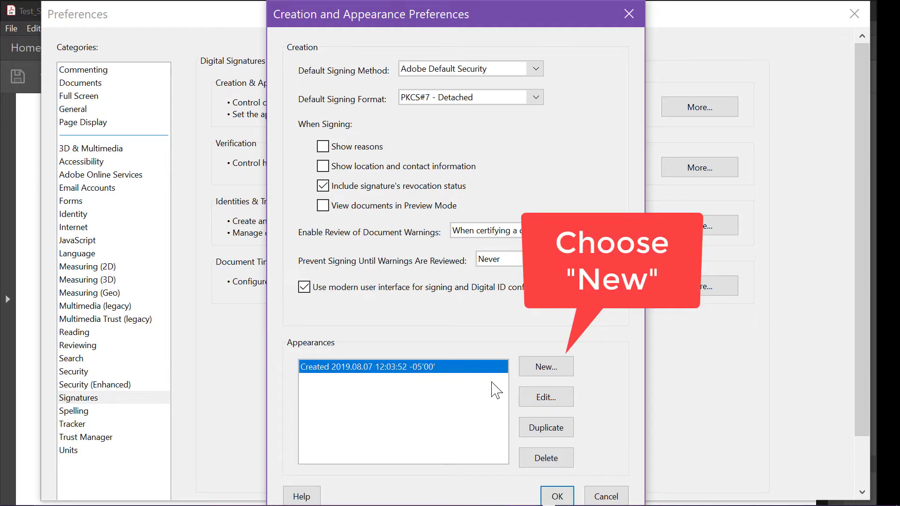
pyautogui.click(530, 373)
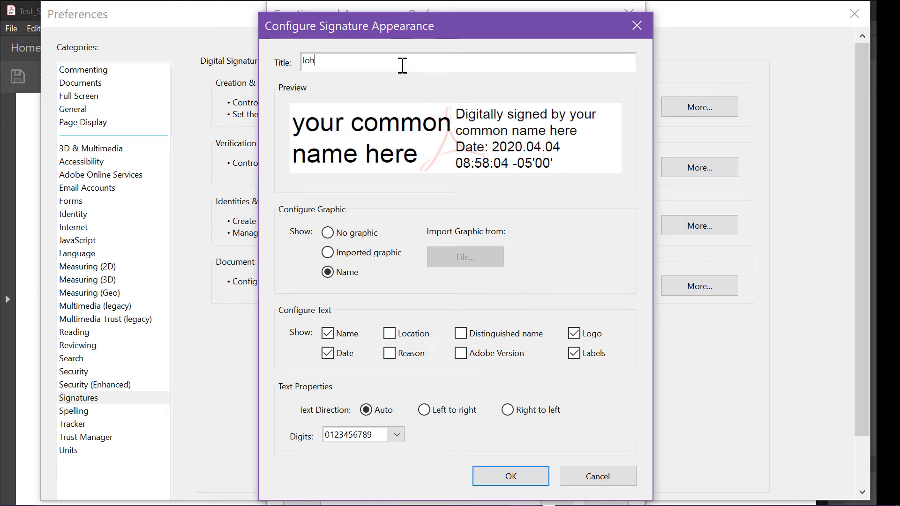
pyautogui.write('Wu')
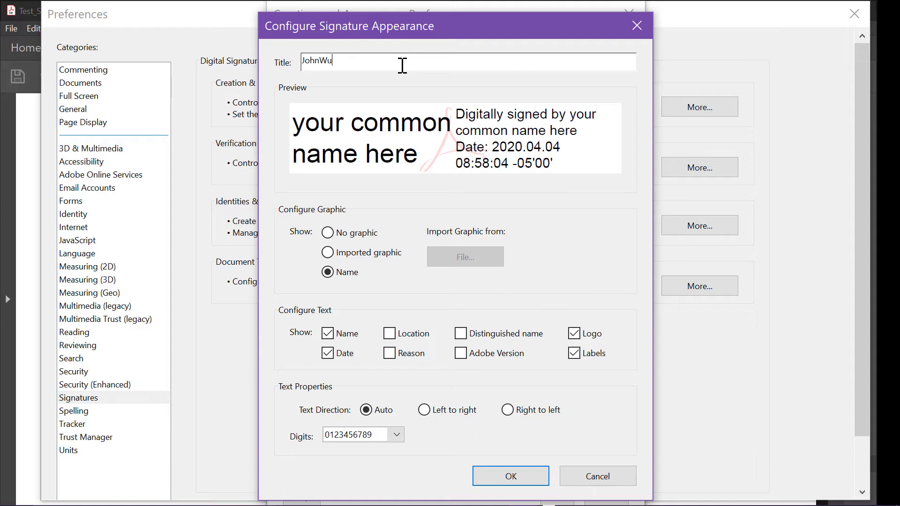
pyautogui.write('Sig2')
# Try showing the location and reason in the signature text, and hide both again
pyautogui.click(389, 333)
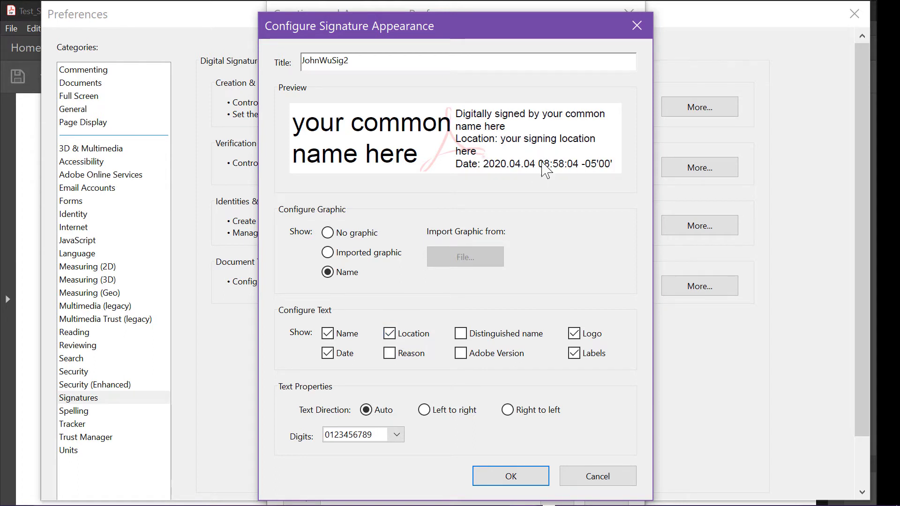
pyautogui.click(418, 355)
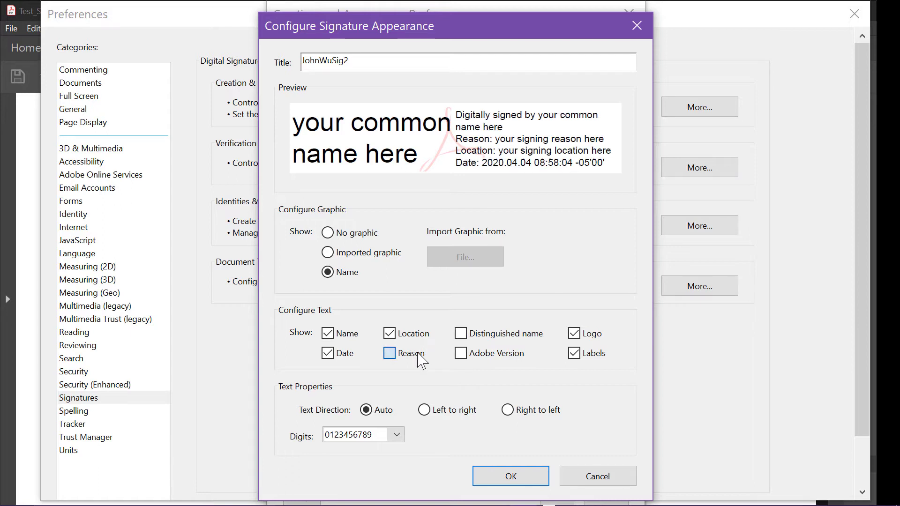
pyautogui.click(390, 355)
pyautogui.click(393, 332)
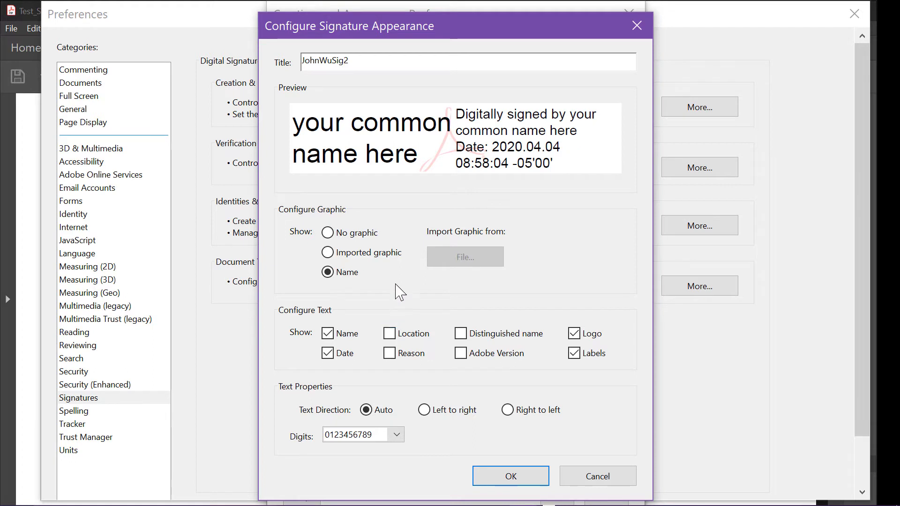
# Set the signature appearance to use an imported graphic and browse the desktop for its file
pyautogui.click(375, 260)
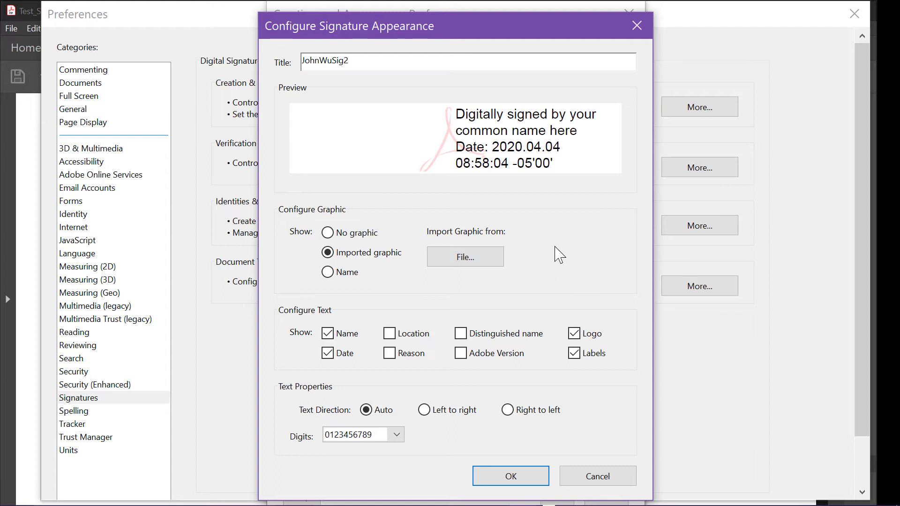
pyautogui.click(490, 260)
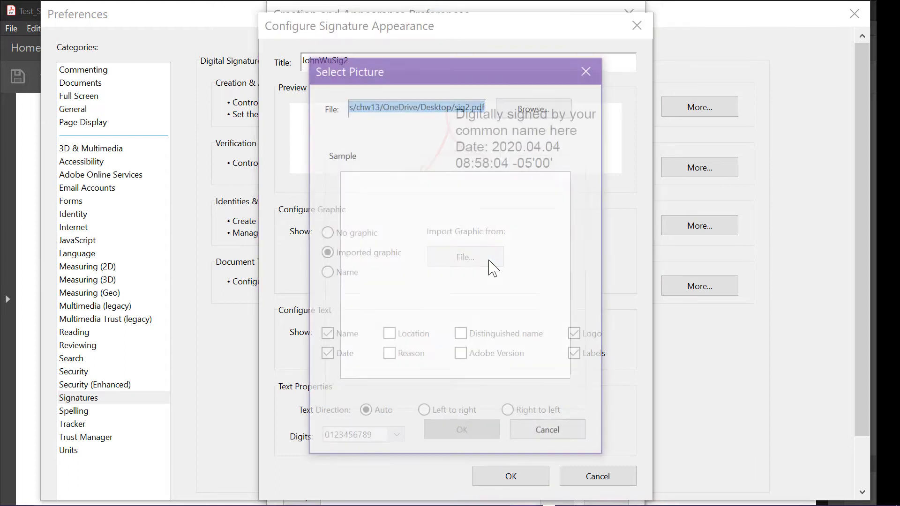
pyautogui.click(542, 107)
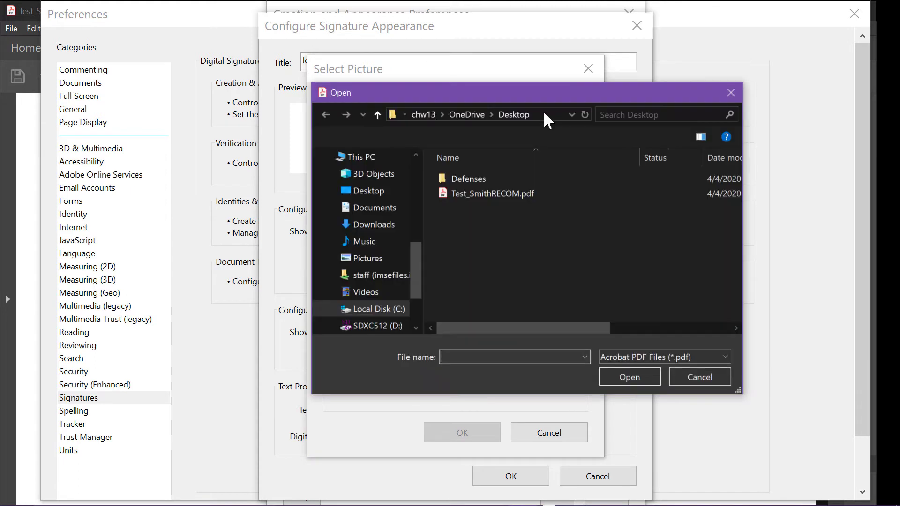
pyautogui.click(367, 191)
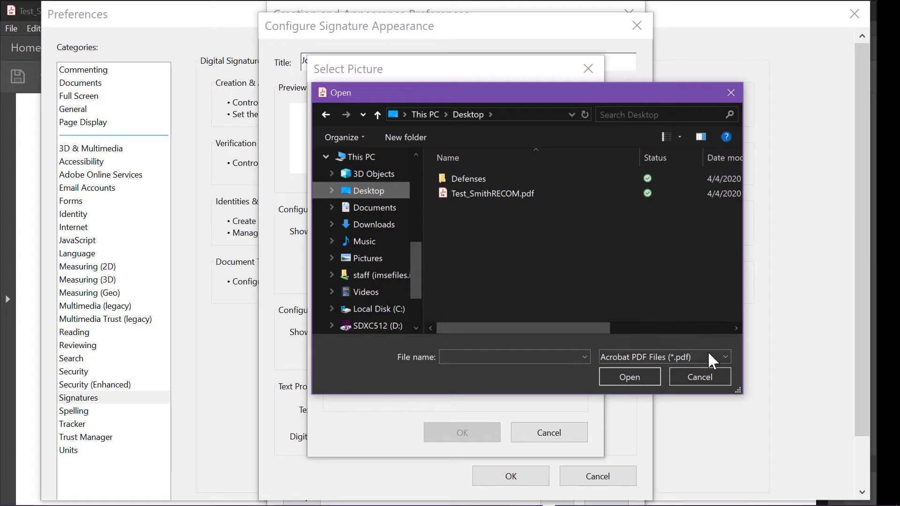
# Check which file types are accepted for the signature graphic, and close the picture selection without choosing a file
pyautogui.click(720, 359)
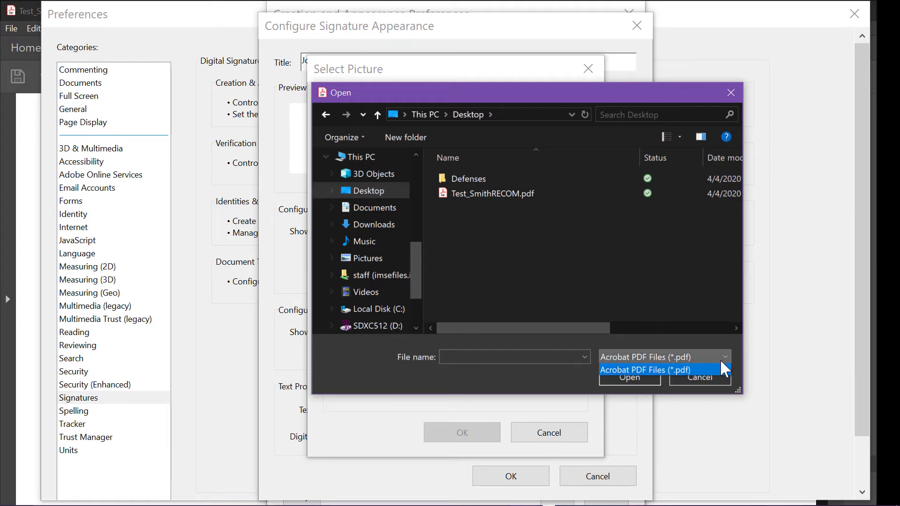
pyautogui.click(672, 310)
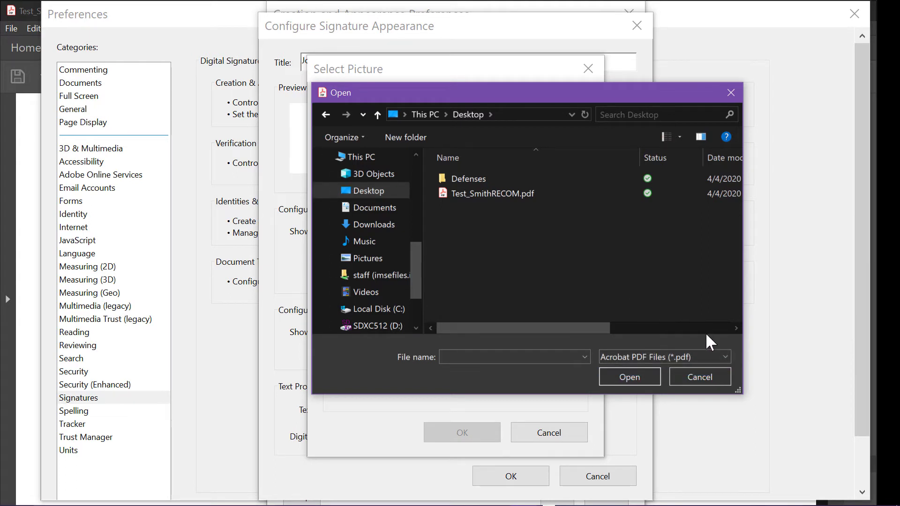
pyautogui.click(724, 355)
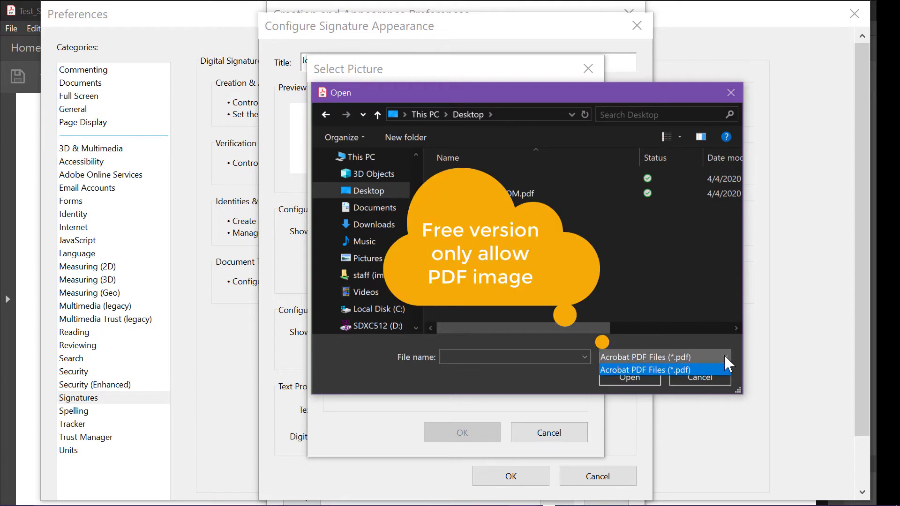
pyautogui.click(649, 284)
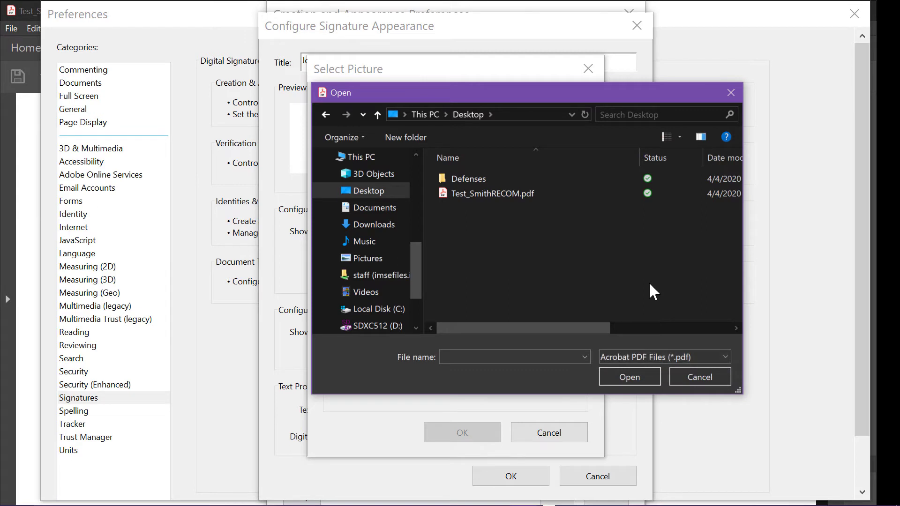
pyautogui.click(724, 355)
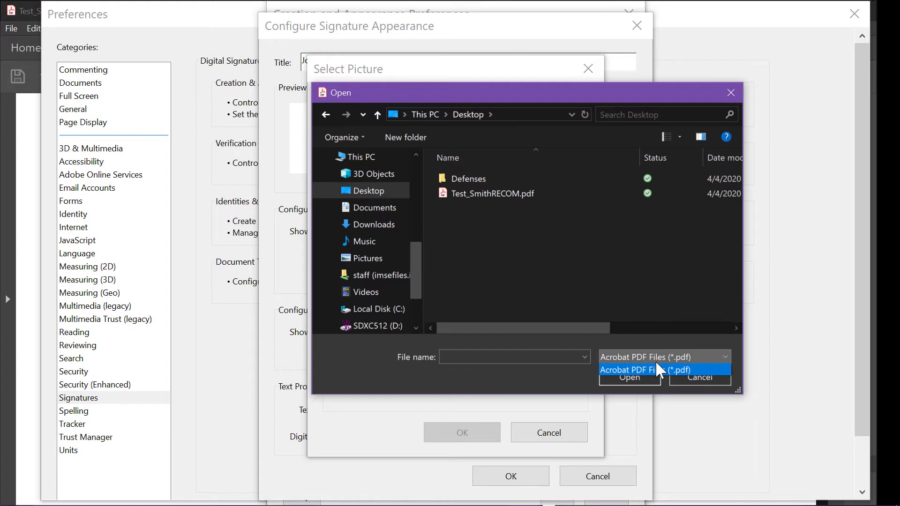
pyautogui.click(652, 281)
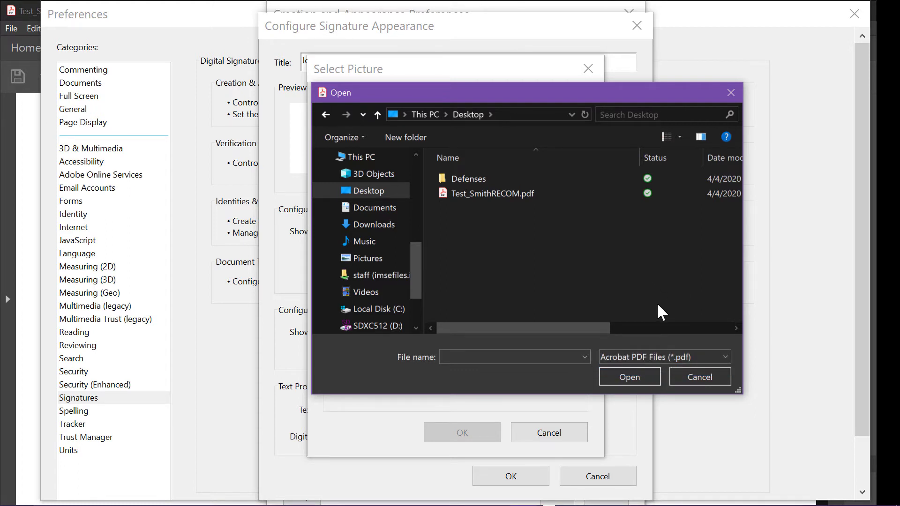
pyautogui.click(698, 377)
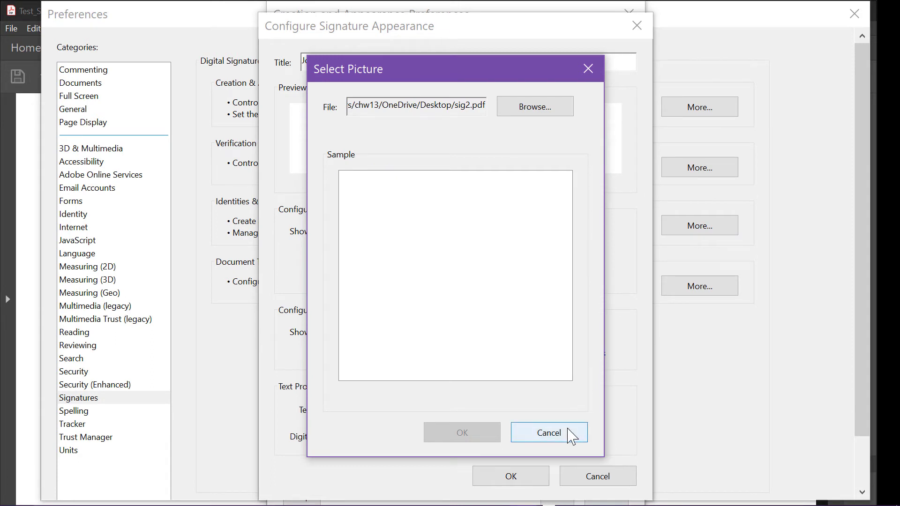
pyautogui.moveTo(578, 505)
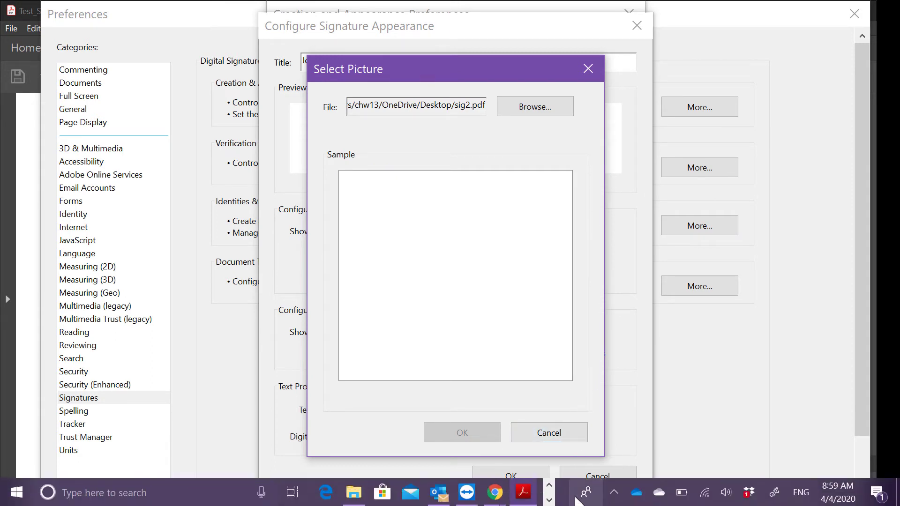
pyautogui.click(550, 488)
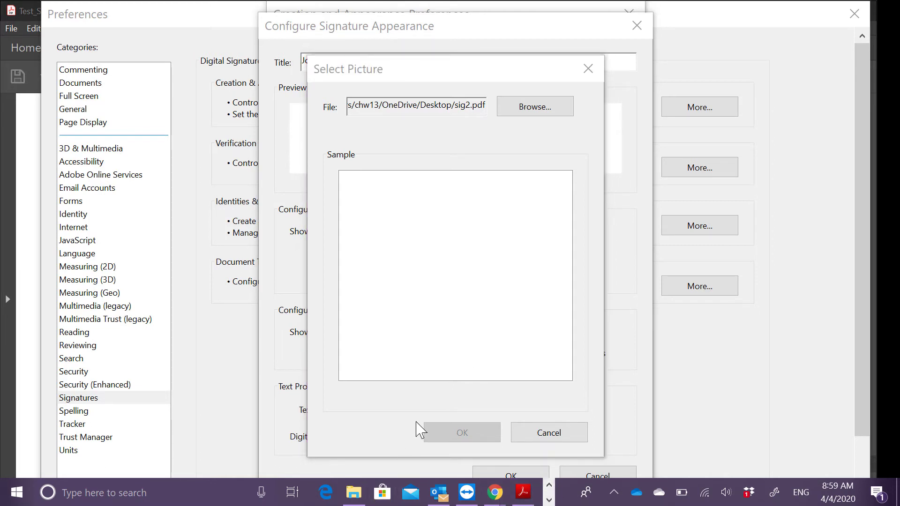
pyautogui.click(549, 434)
# Switch to Word and create a blank document
pyautogui.click(549, 487)
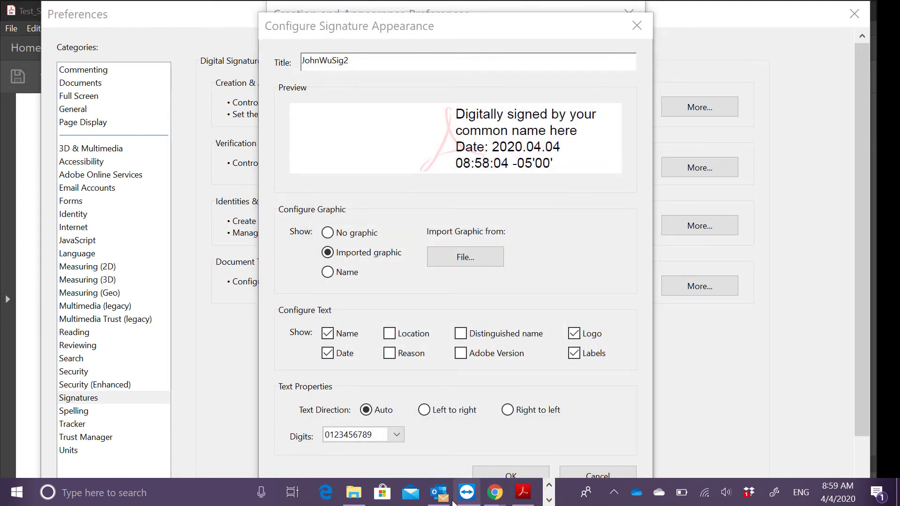
pyautogui.click(17, 492)
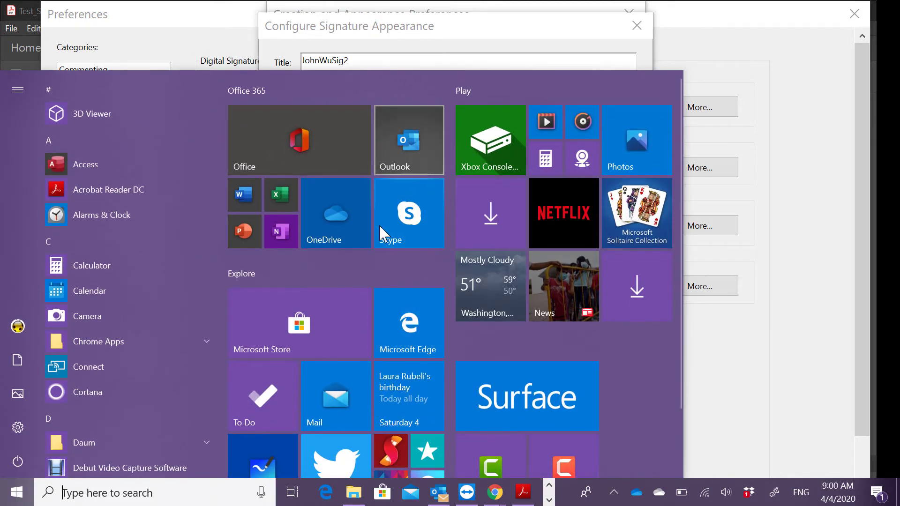
pyautogui.click(247, 193)
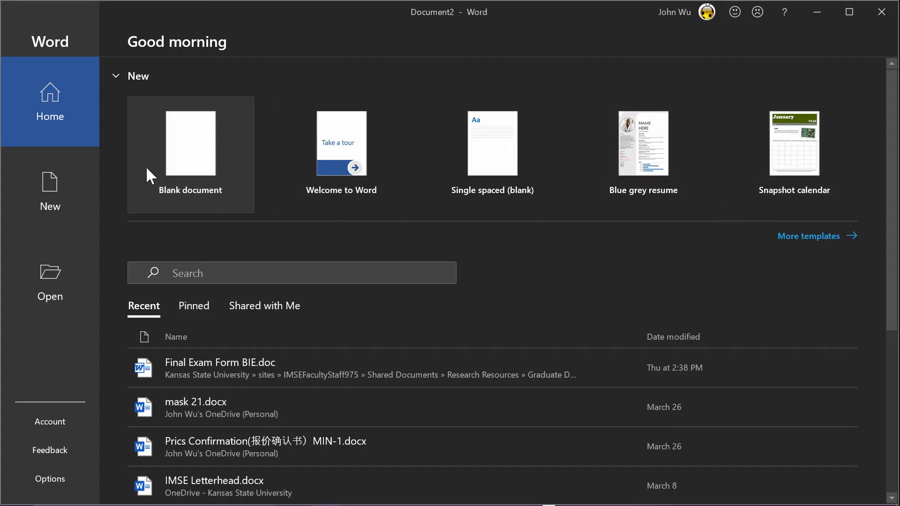
pyautogui.click(191, 149)
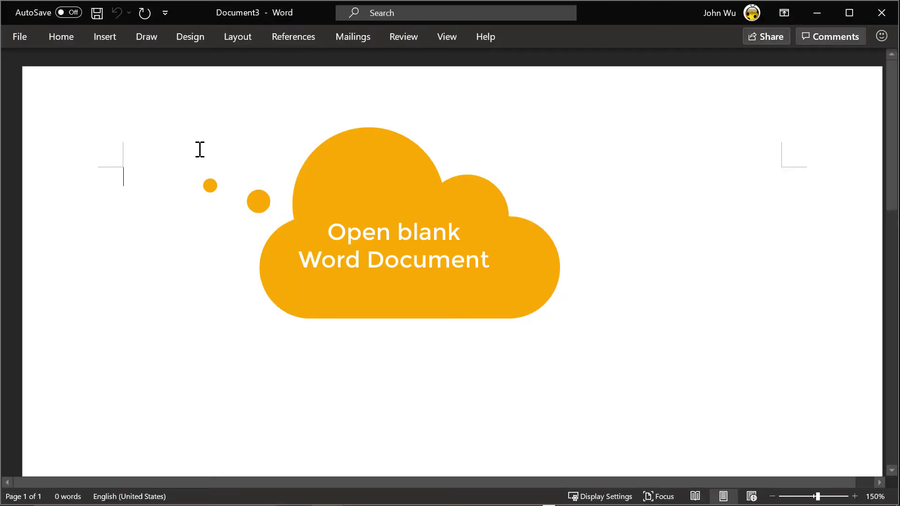
# Insert the desktop picture signature.jpg into the blank document
pyautogui.click(110, 41)
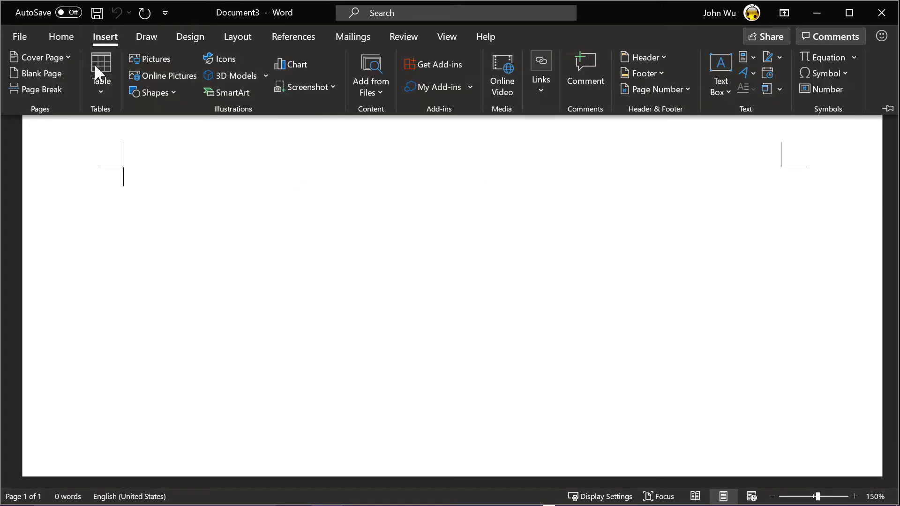
pyautogui.click(170, 59)
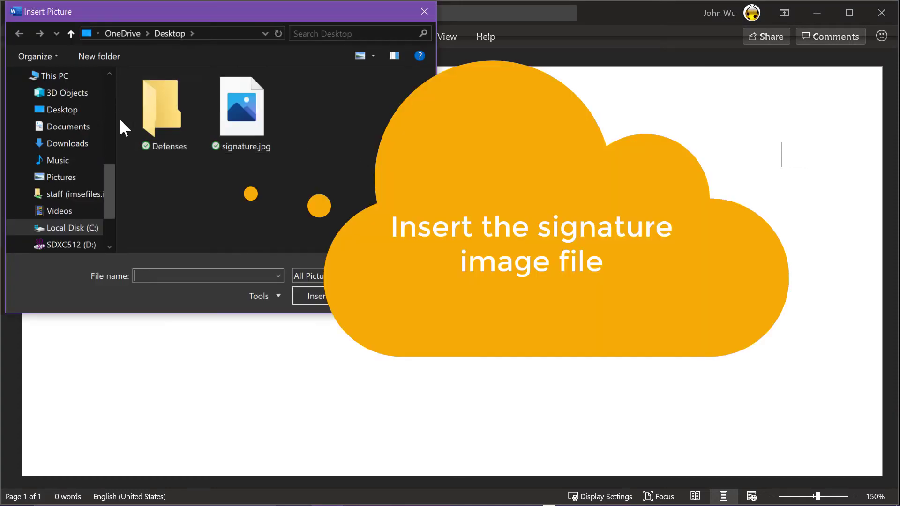
pyautogui.click(242, 110)
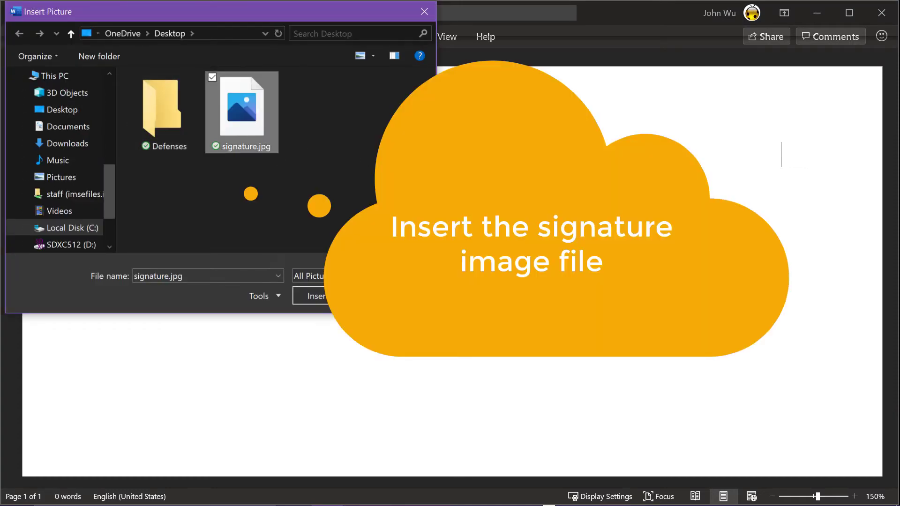
pyautogui.click(313, 296)
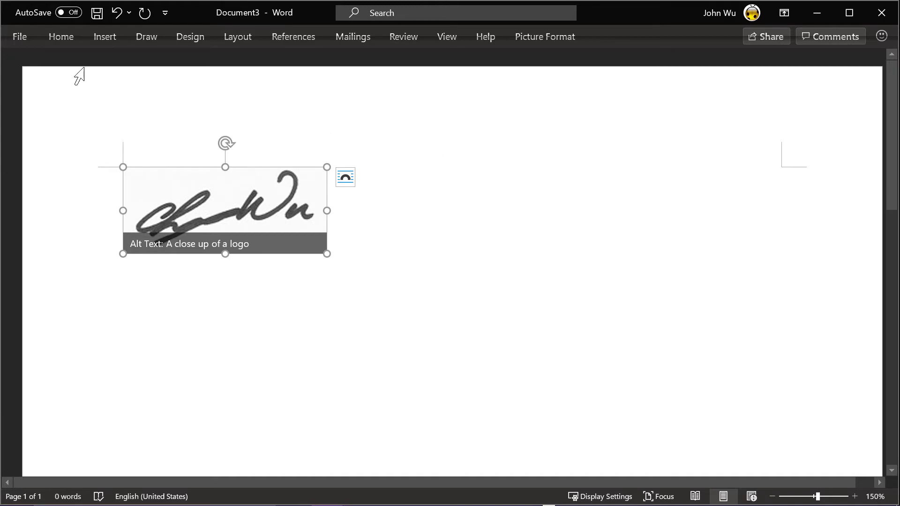
# Print the Word document to the desktop as a PDF named sig3, using the Microsoft Print to PDF printer
pyautogui.click(27, 38)
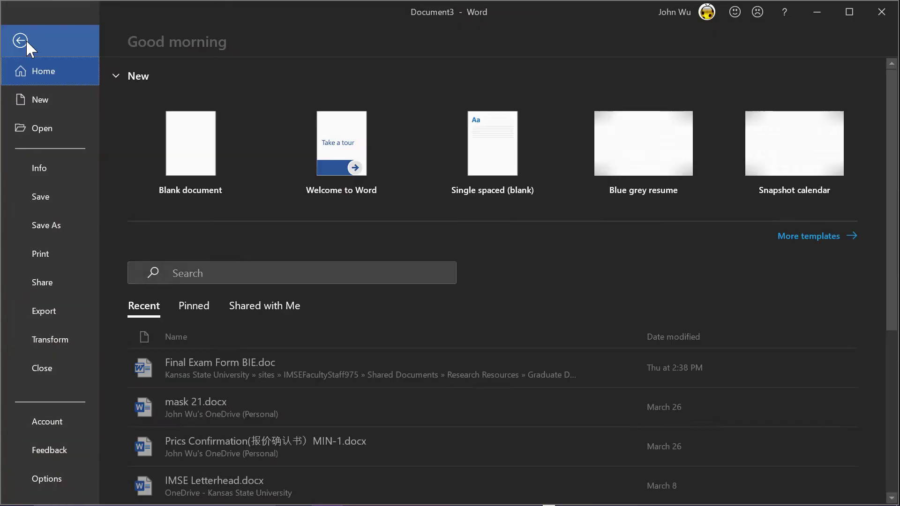
pyautogui.click(58, 260)
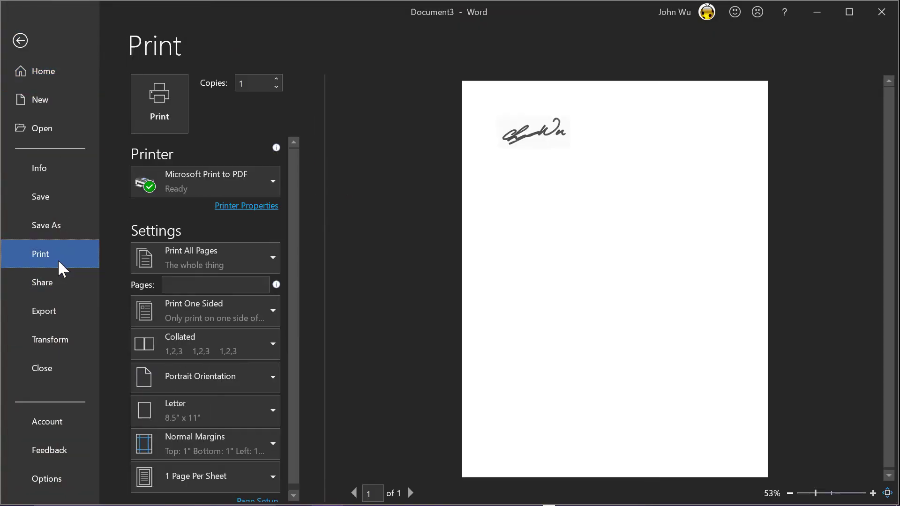
pyautogui.click(209, 185)
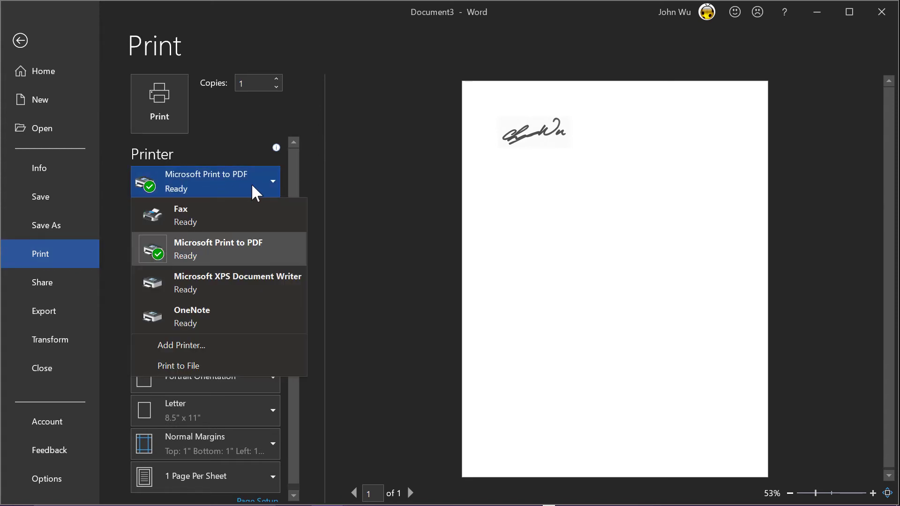
pyautogui.click(240, 256)
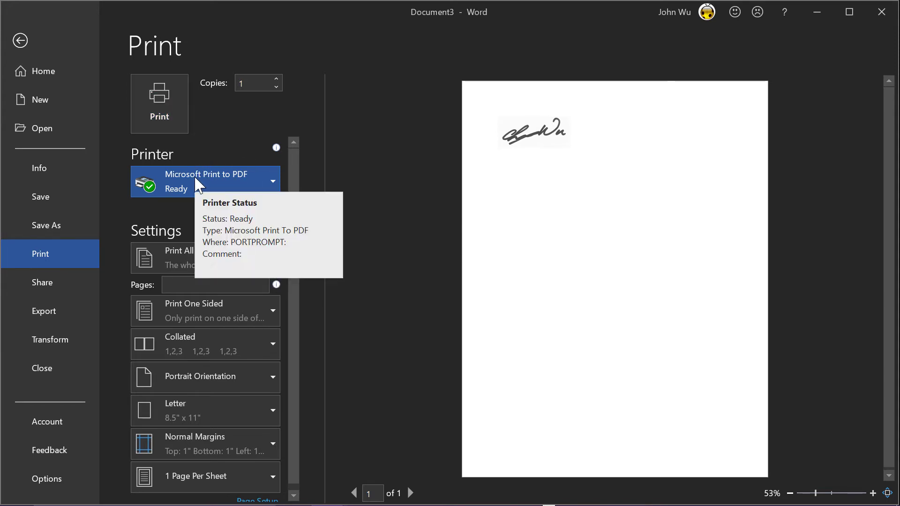
pyautogui.click(172, 121)
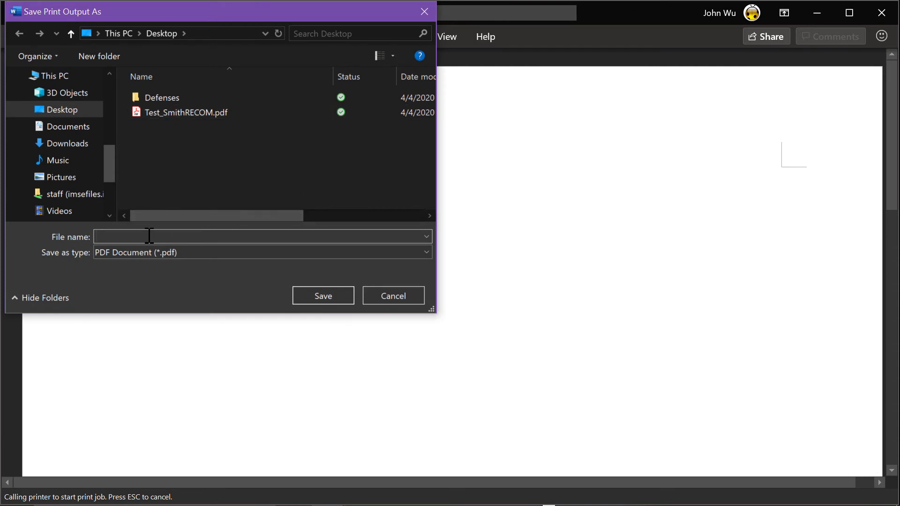
pyautogui.write('sin')
pyautogui.press('BackSpace')
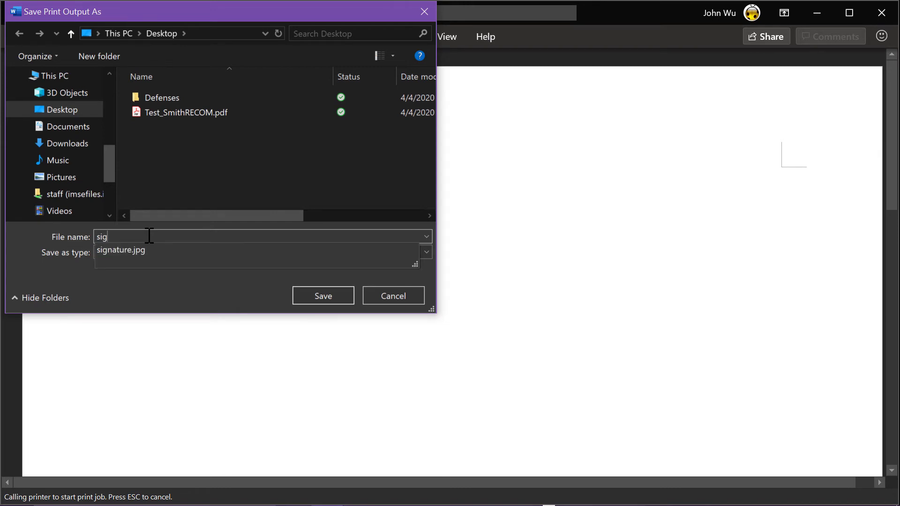
pyautogui.write('g3')
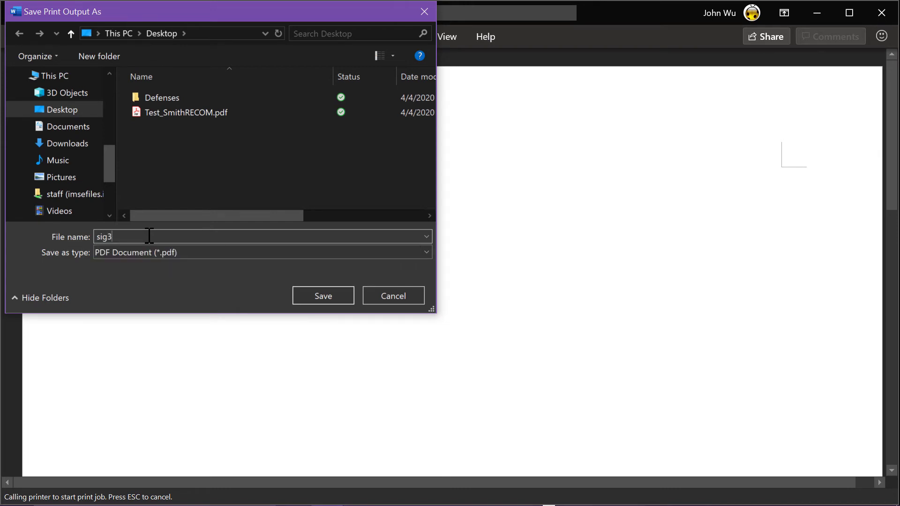
pyautogui.click(306, 293)
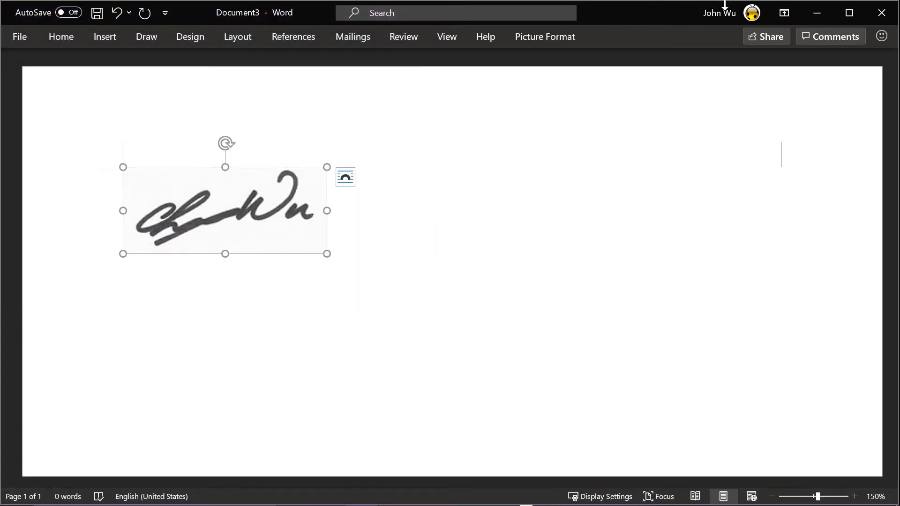
# Switch back to Acrobat Reader and import sig3.pdf from the desktop as the signature appearance's graphic
pyautogui.click(823, 17)
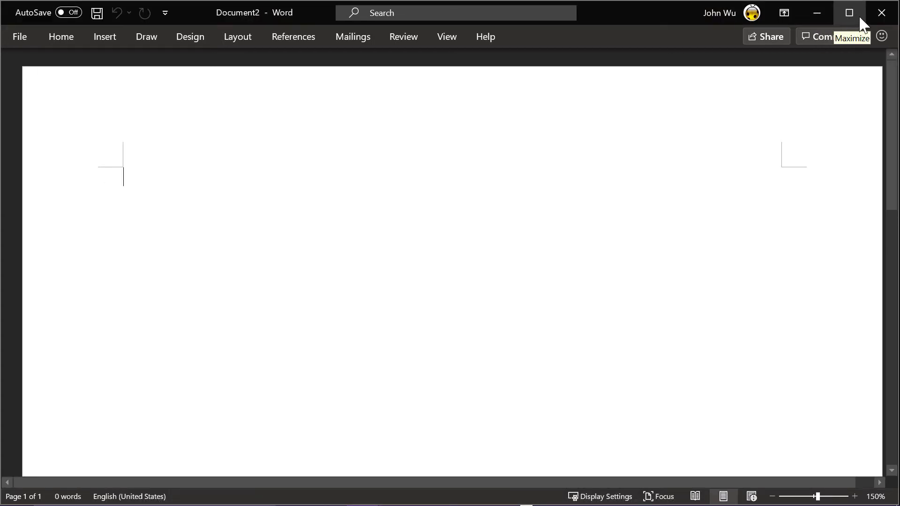
pyautogui.click(880, 21)
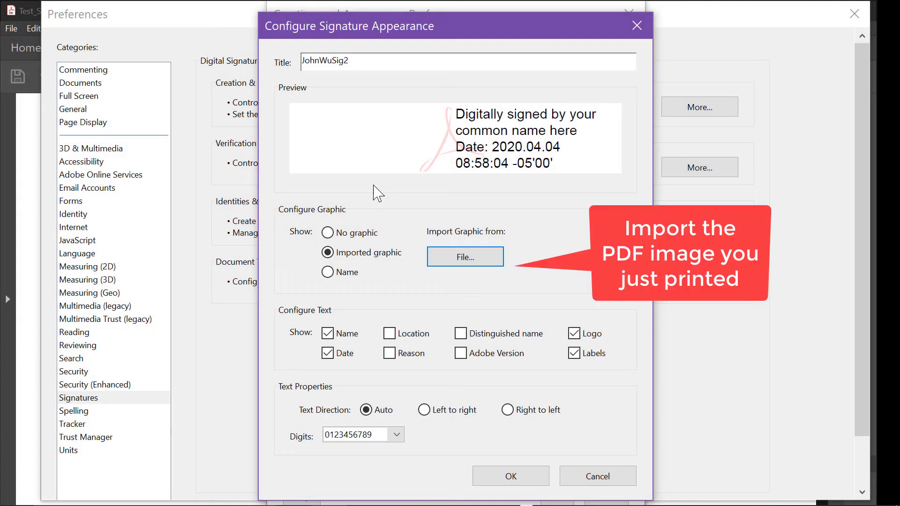
pyautogui.click(444, 256)
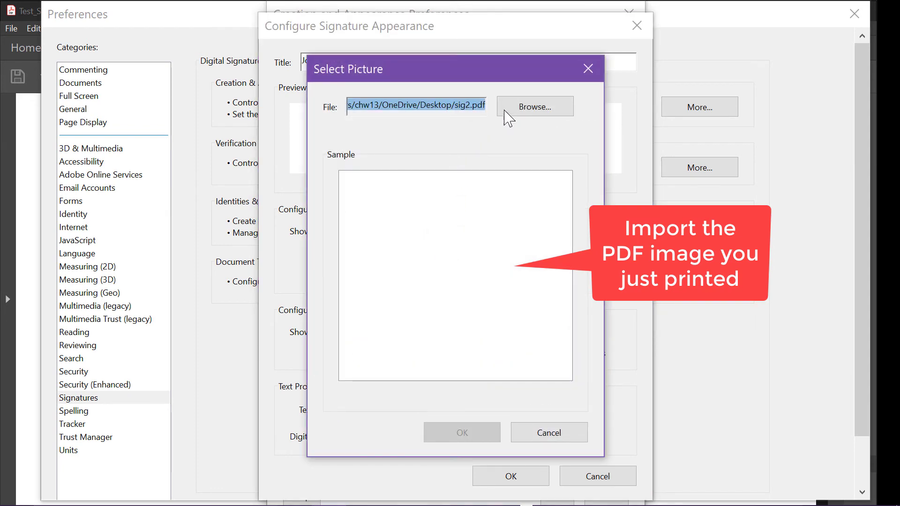
pyautogui.click(521, 109)
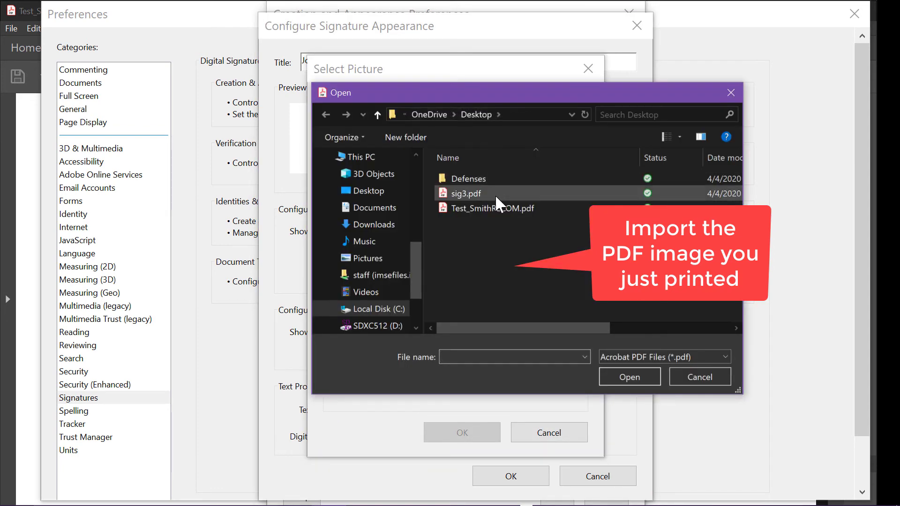
pyautogui.click(495, 195)
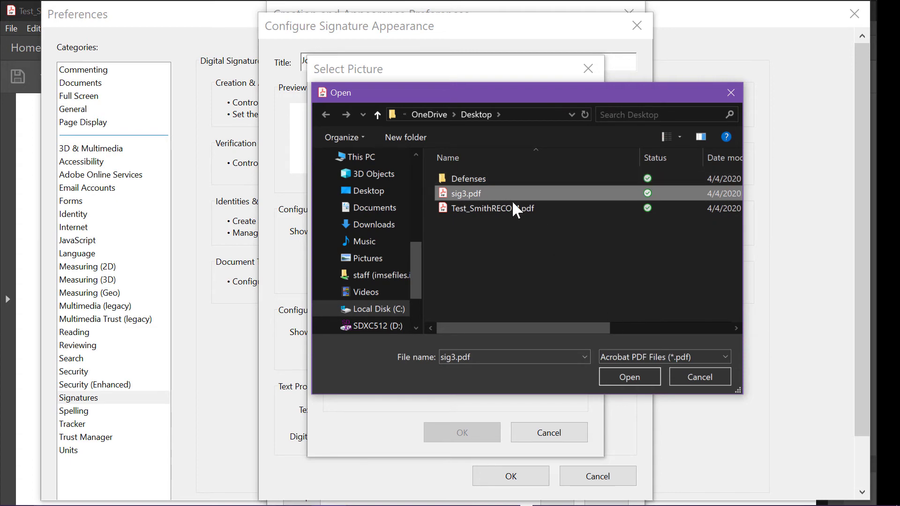
pyautogui.click(631, 376)
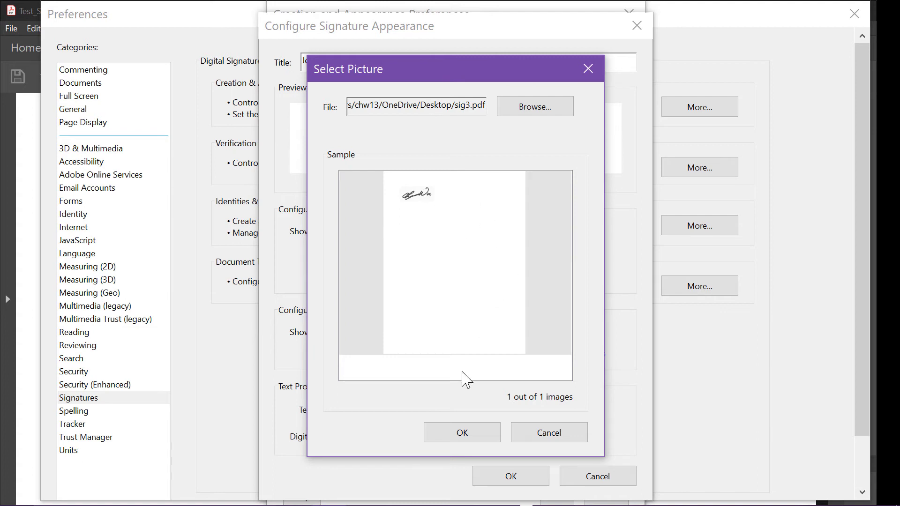
pyautogui.click(495, 441)
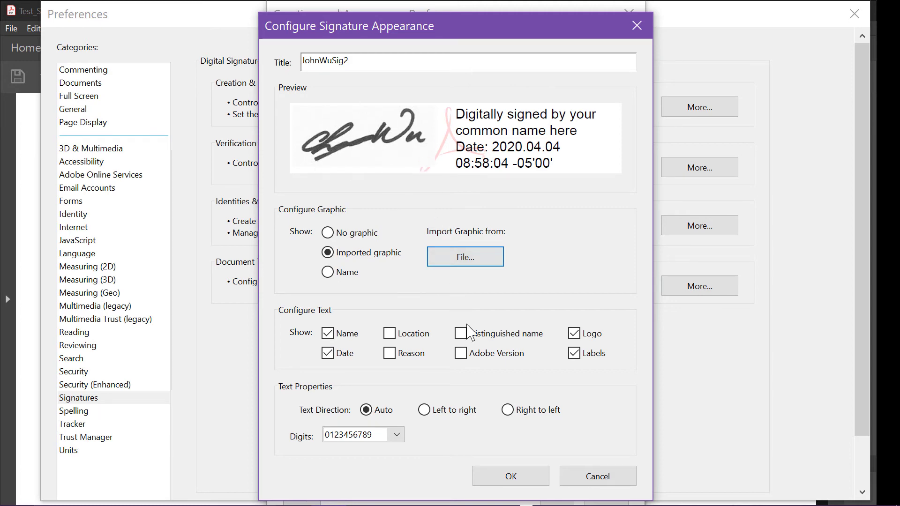
# Save the new signature appearance, accept the creation and appearance settings, and close the preferences
pyautogui.click(538, 477)
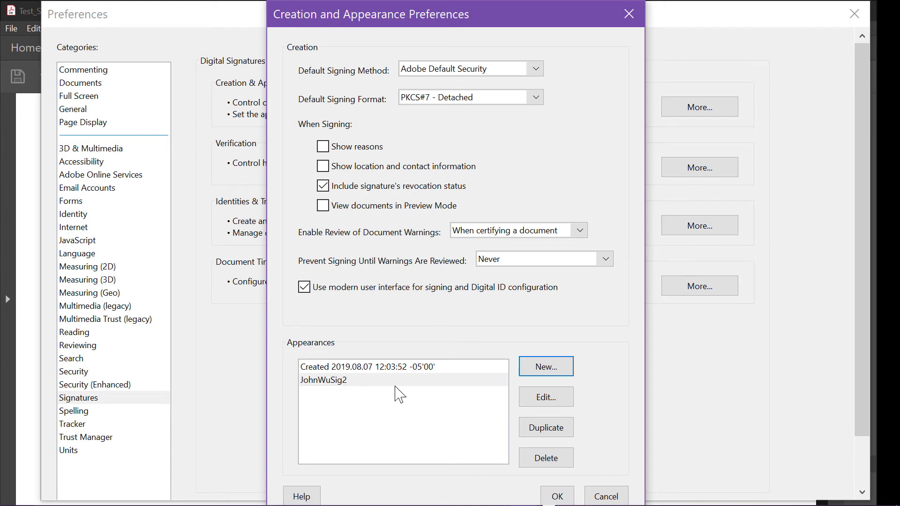
pyautogui.click(559, 498)
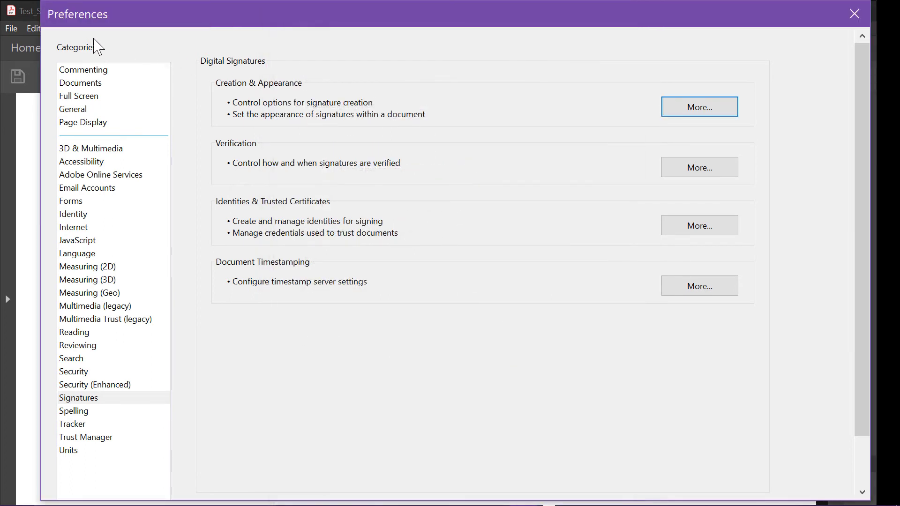
pyautogui.click(861, 14)
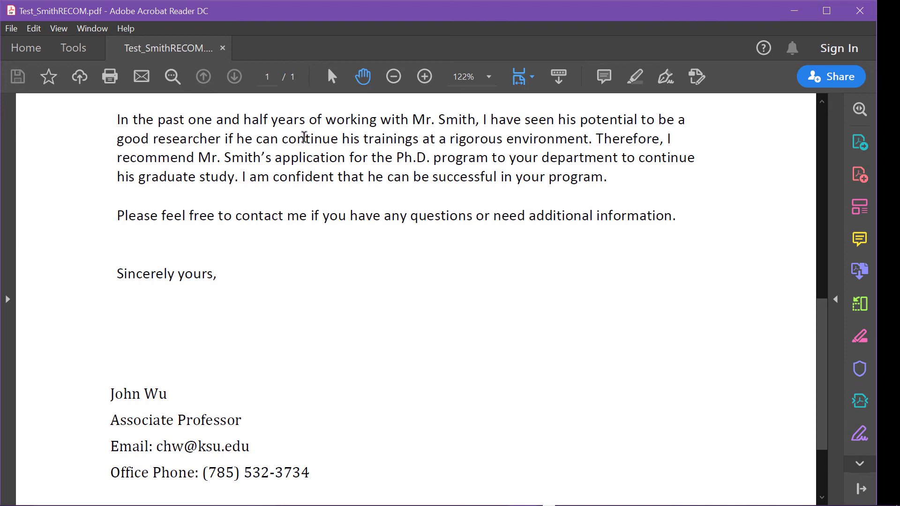
# Start digitally signing with the Certificates tool and draw a wide signature area between "Sincerely yours," and the signer's printed name
pyautogui.click(84, 53)
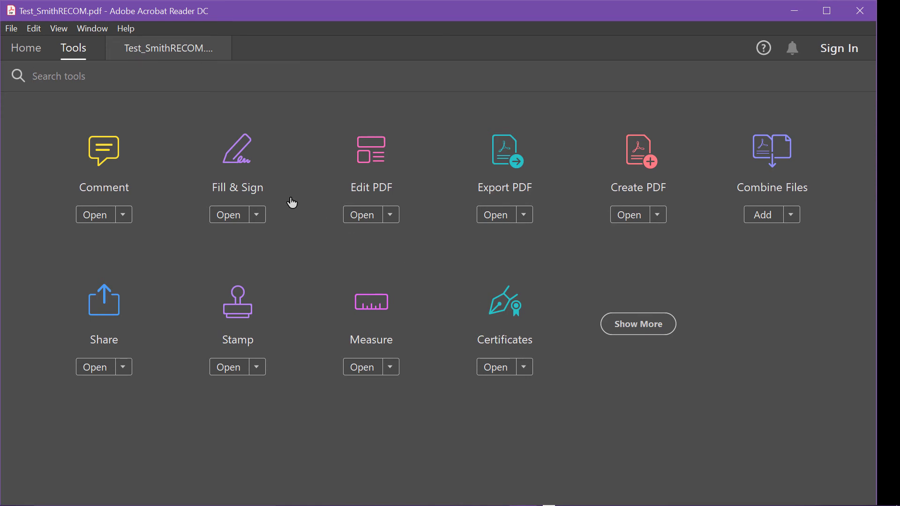
pyautogui.click(498, 314)
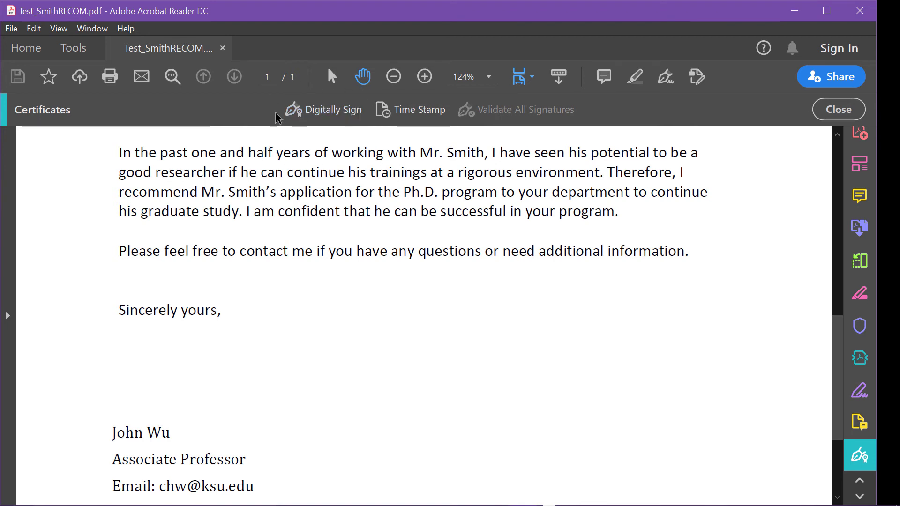
pyautogui.click(335, 112)
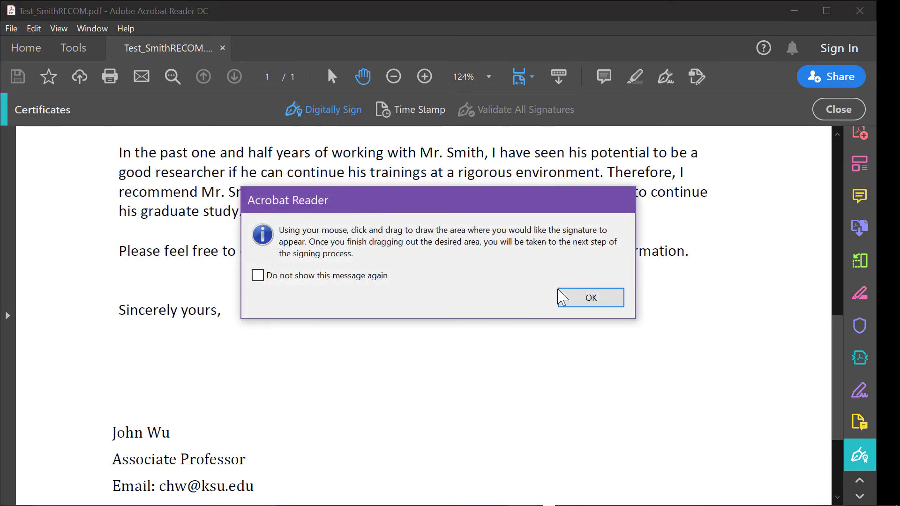
pyautogui.click(574, 299)
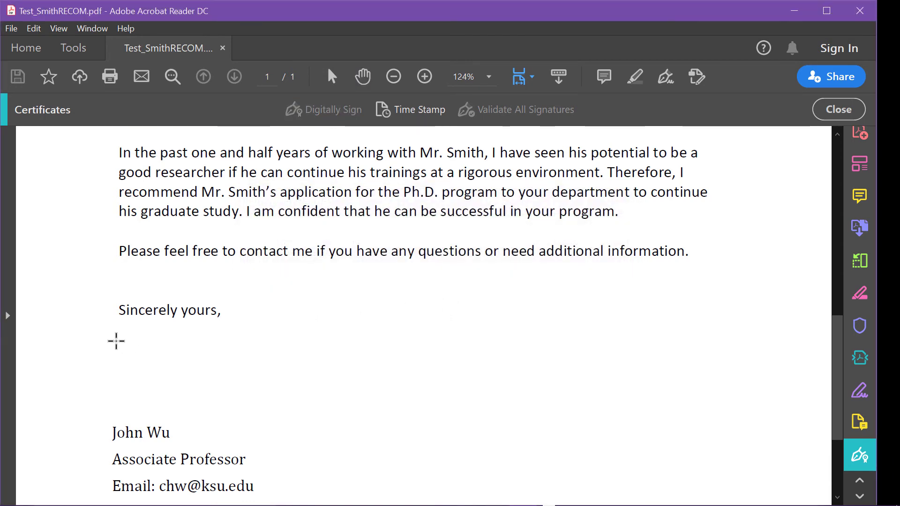
pyautogui.moveTo(111, 341)
pyautogui.mouseDown()
pyautogui.moveTo(197, 402)
pyautogui.moveTo(318, 437)
pyautogui.moveTo(594, 454)
pyautogui.moveTo(610, 432)
pyautogui.mouseUp()
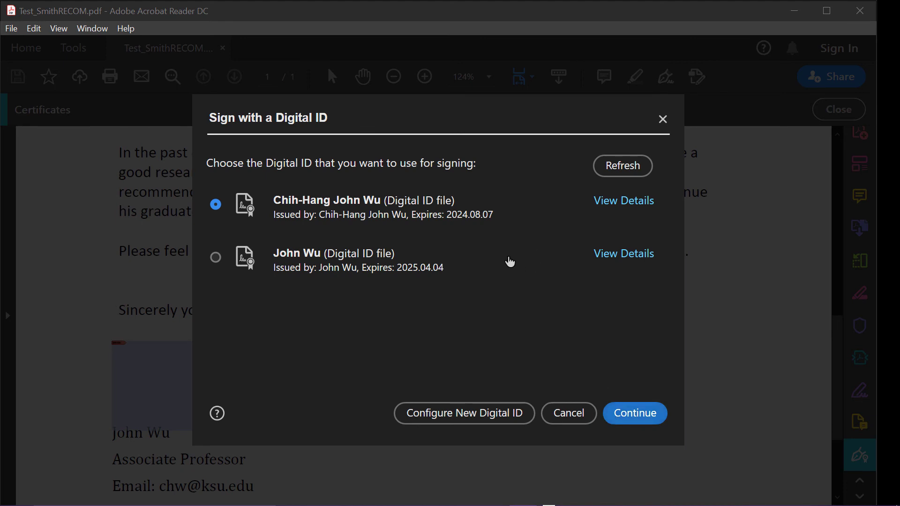
pyautogui.click(510, 262)
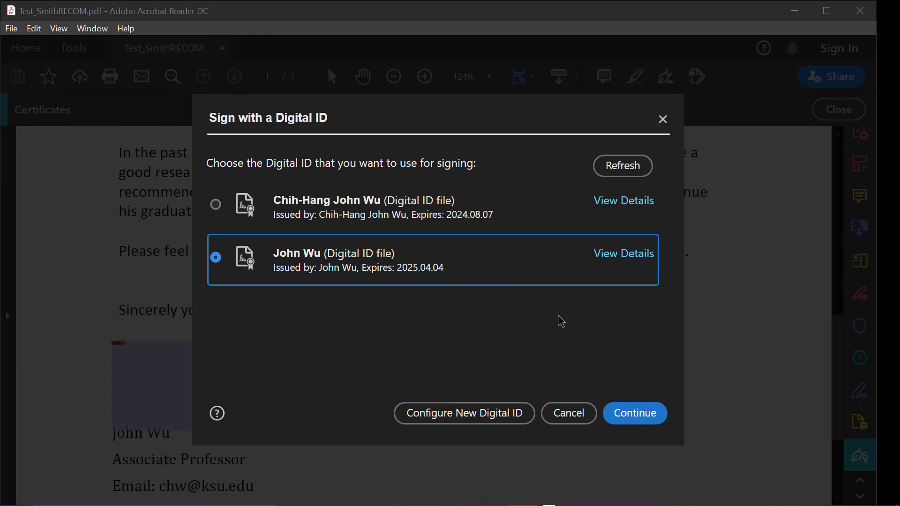
pyautogui.click(626, 416)
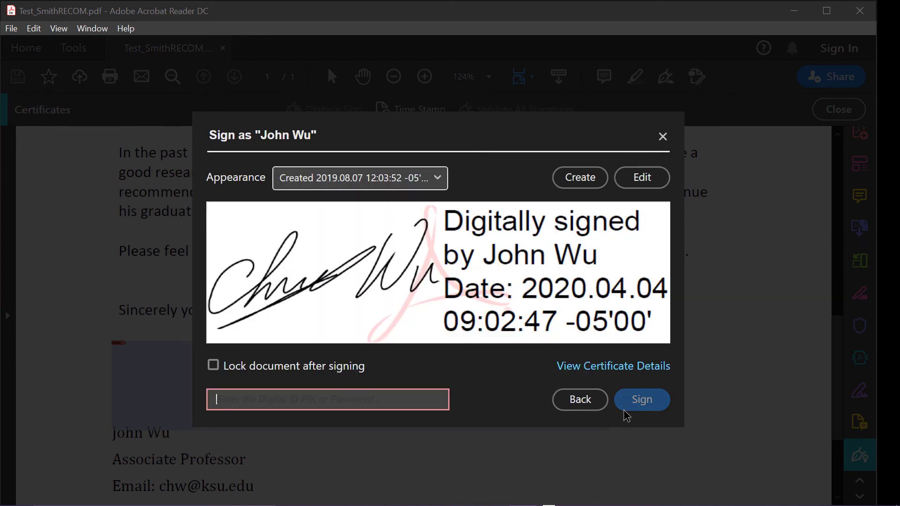
pyautogui.click(591, 401)
# Sign with the digital ID that expires 2024.08.07 and choose the custom appearance containing the imported signature graphic
pyautogui.click(508, 209)
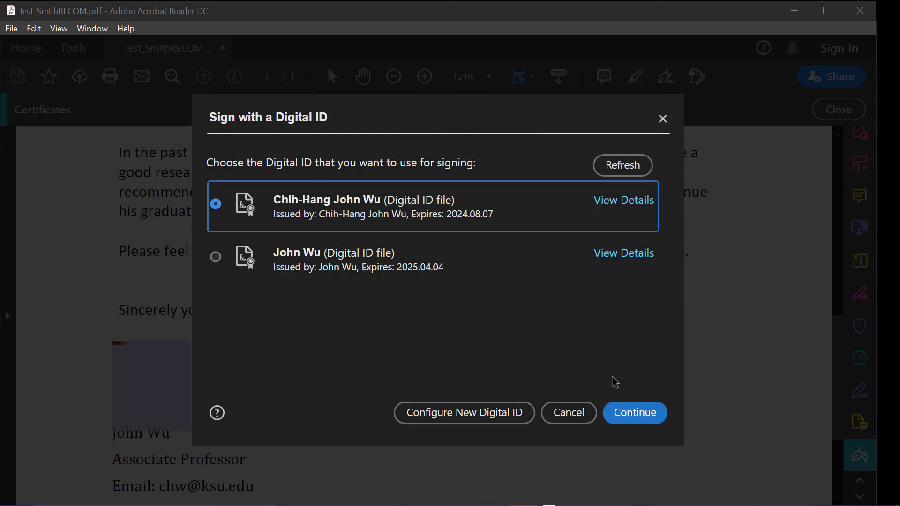
pyautogui.click(628, 415)
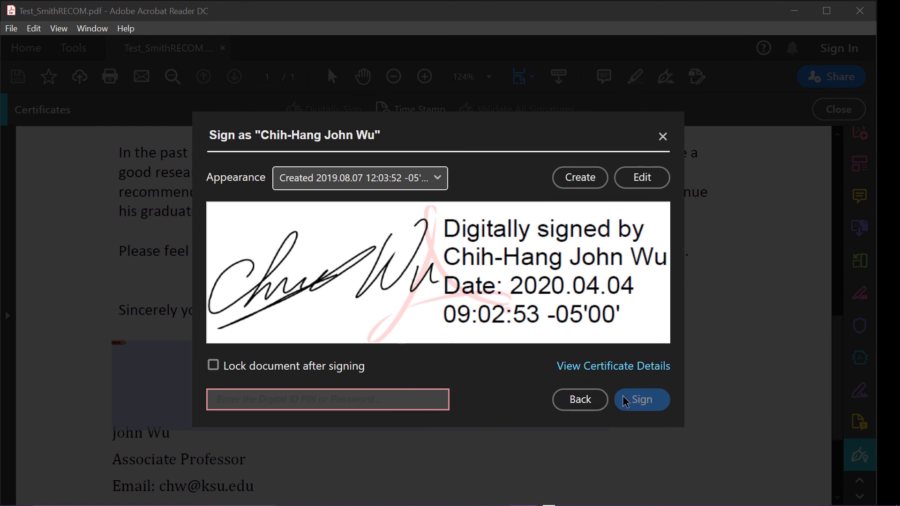
pyautogui.click(439, 181)
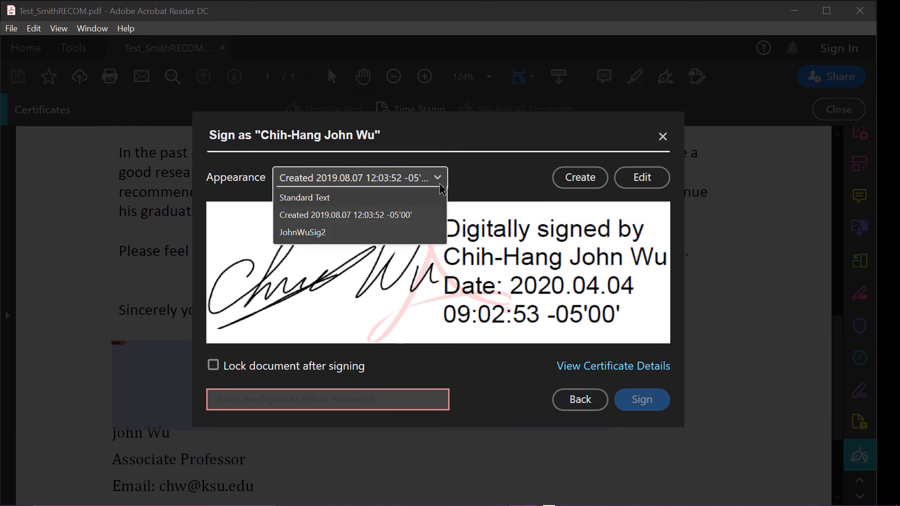
pyautogui.click(333, 232)
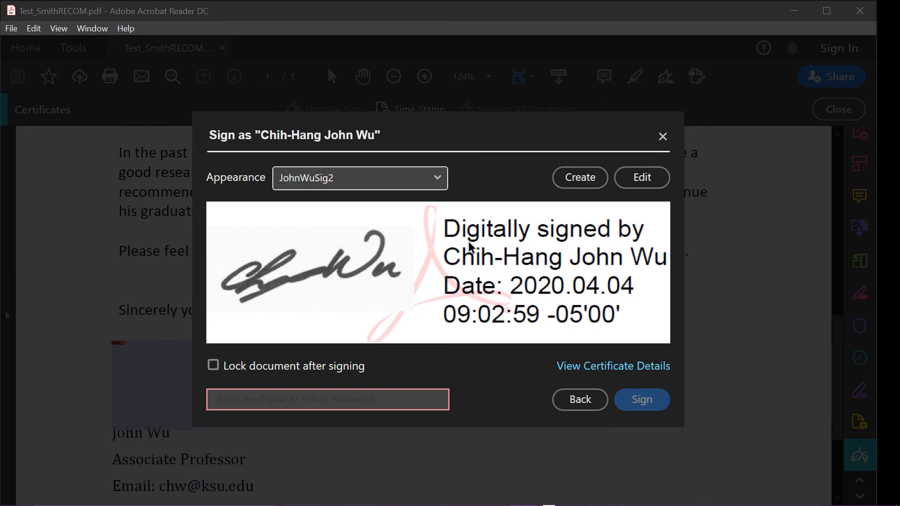
pyautogui.click(443, 184)
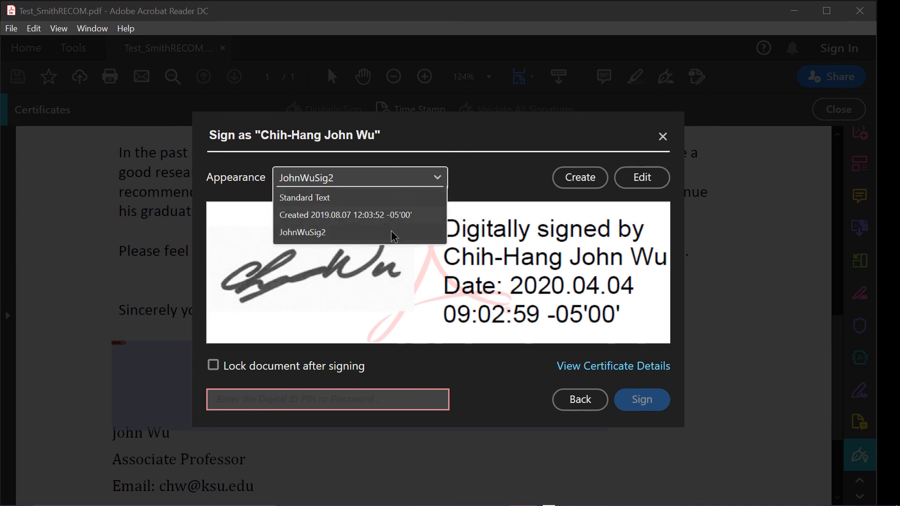
pyautogui.click(497, 176)
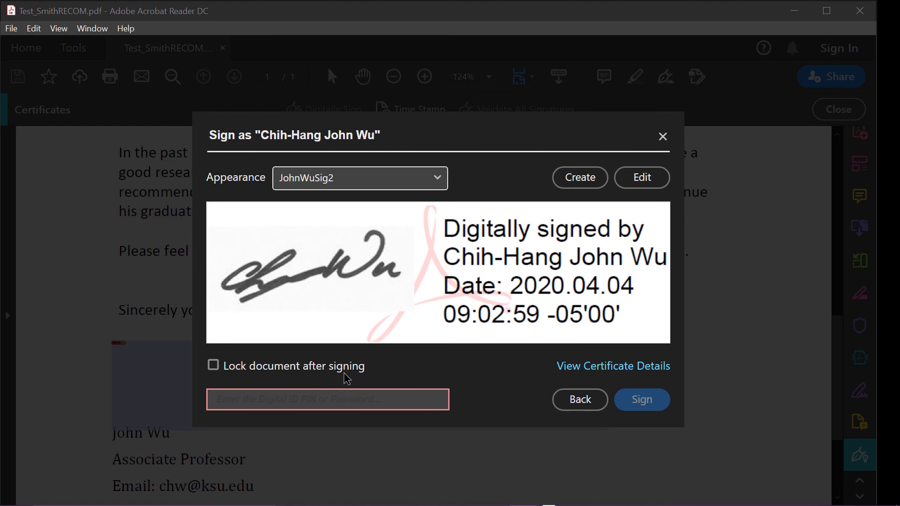
# Lock the document after signing, enter the digital ID password, and apply the signature
pyautogui.click(214, 366)
pyautogui.write('••••')
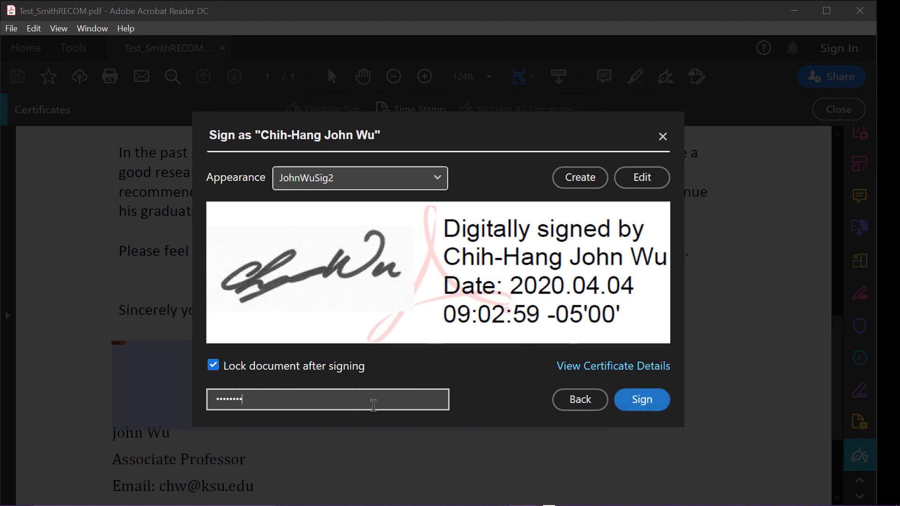
pyautogui.click(643, 400)
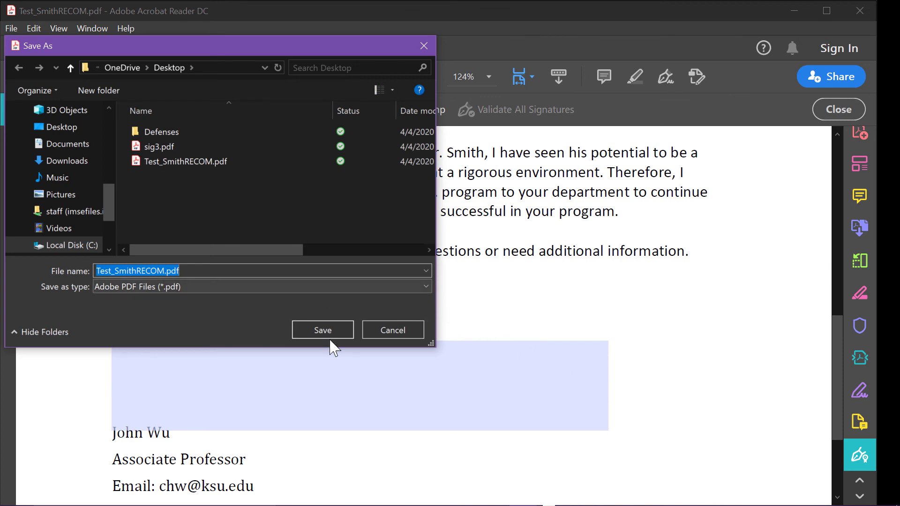
# Save the signed letter to the desktop as Test_SmithRECOM-Signed.pdf
pyautogui.click(165, 271)
pyautogui.write('-')
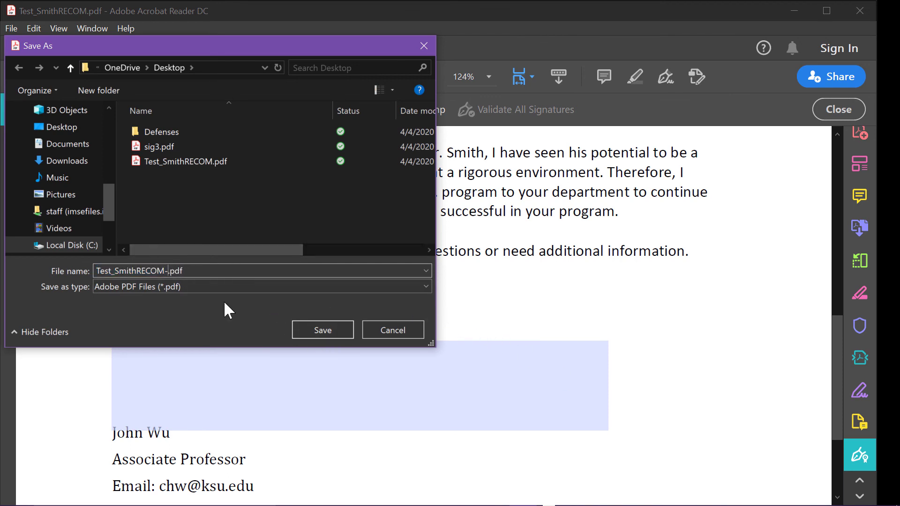
pyautogui.write('Signed')
pyautogui.click(314, 332)
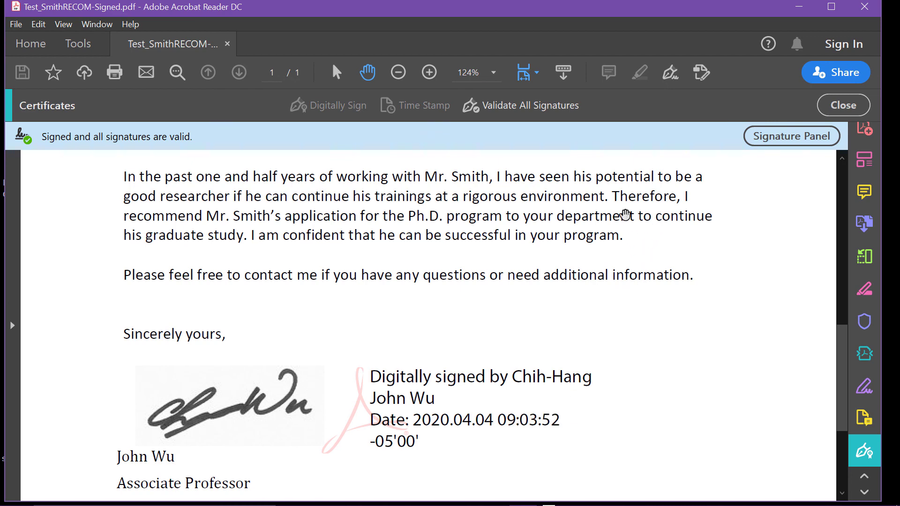
# Check the validation status of the digital signature placed above the signer's printed name in the signed letter
pyautogui.click(466, 398)
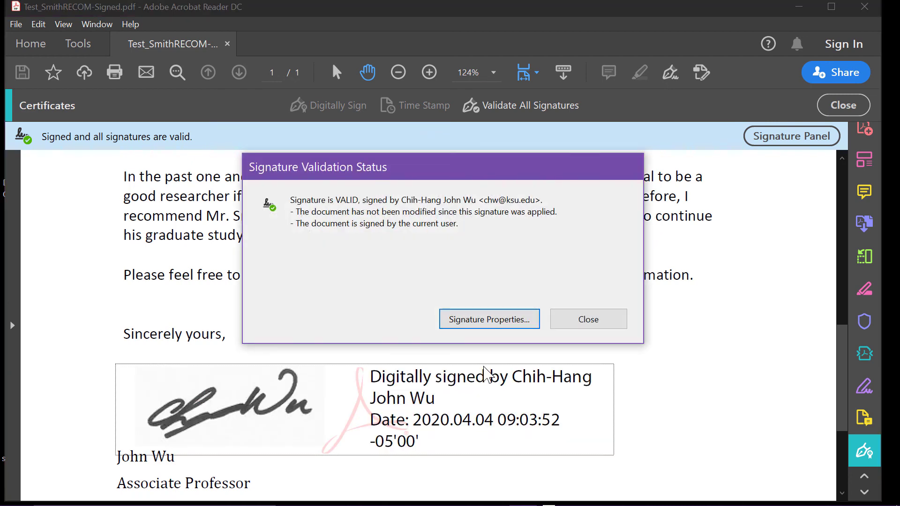
pyautogui.click(570, 321)
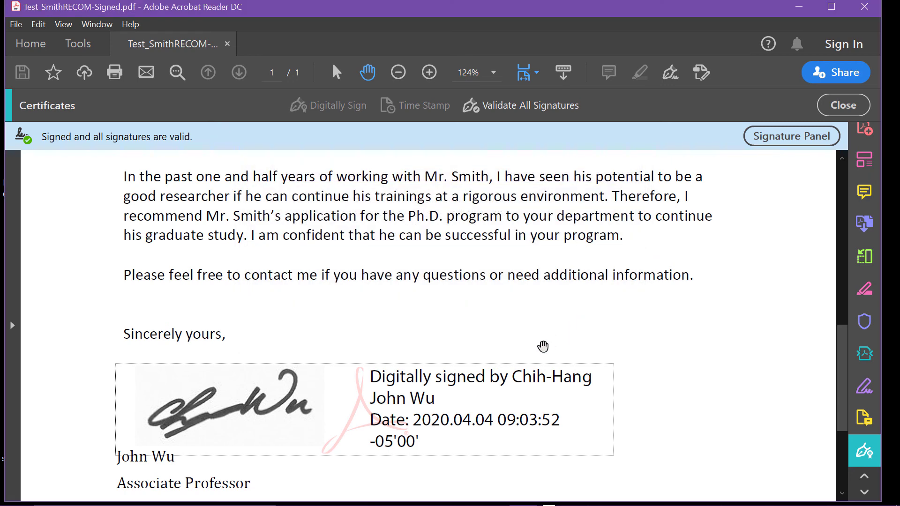
pyautogui.click(451, 386)
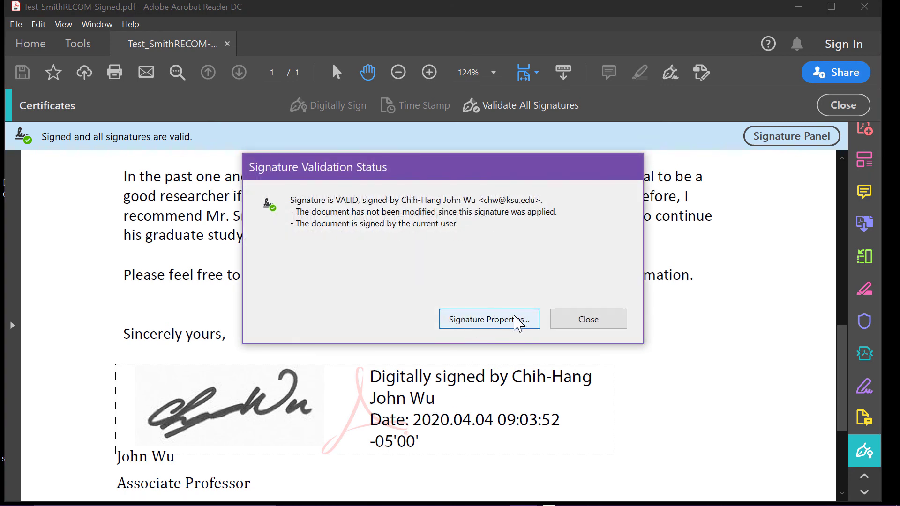
pyautogui.click(577, 321)
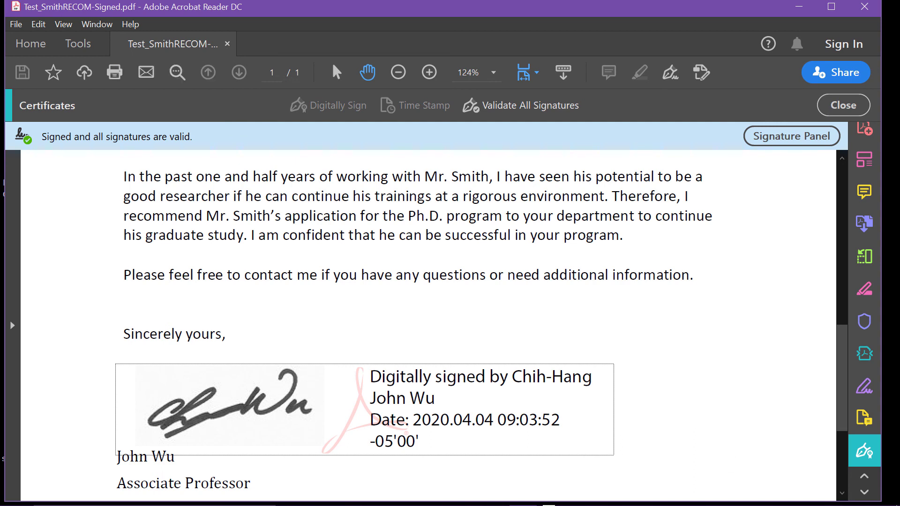
# Minimize the signed letter's window to show the desktop containing the saved PDF
pyautogui.moveTo(884, 505)
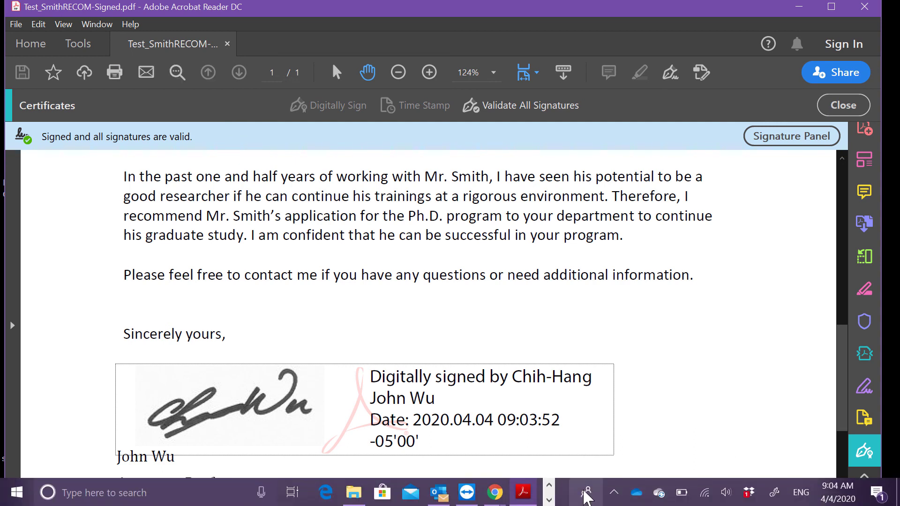
pyautogui.click(799, 7)
pyautogui.moveTo(449, 488)
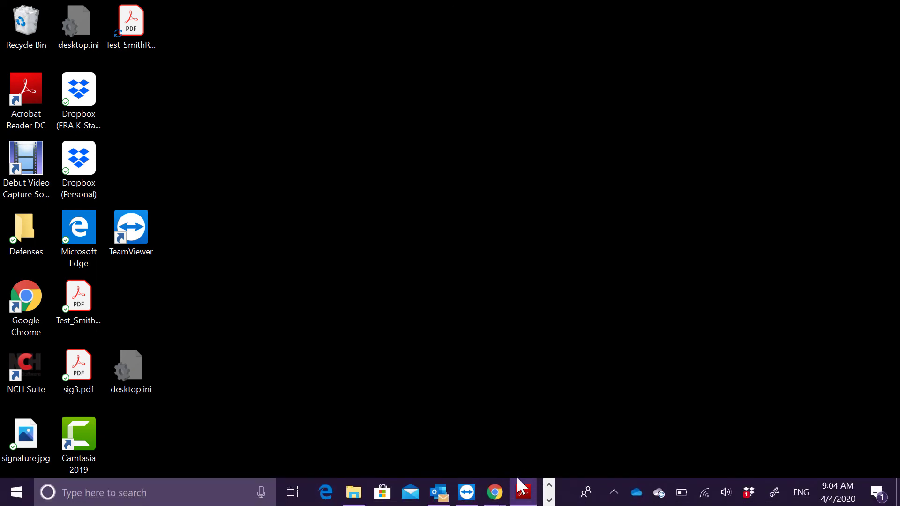
pyautogui.click(550, 490)
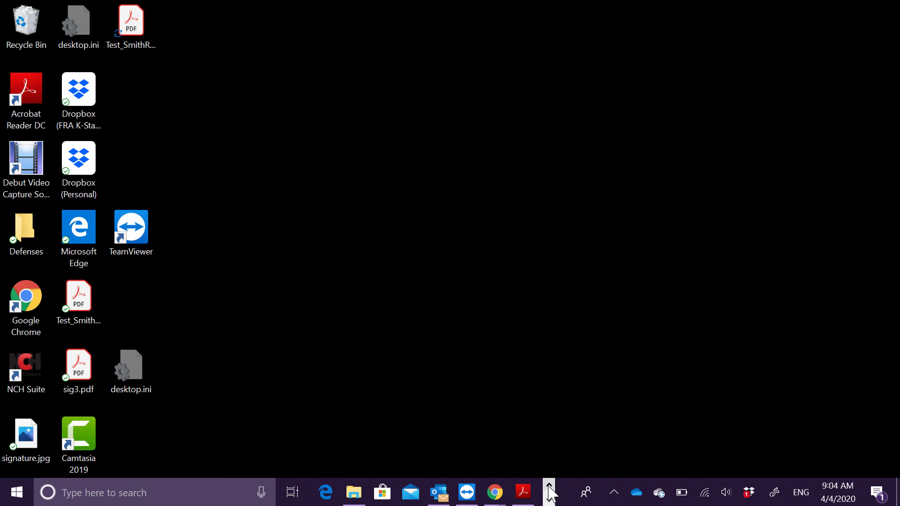
pyautogui.click(550, 500)
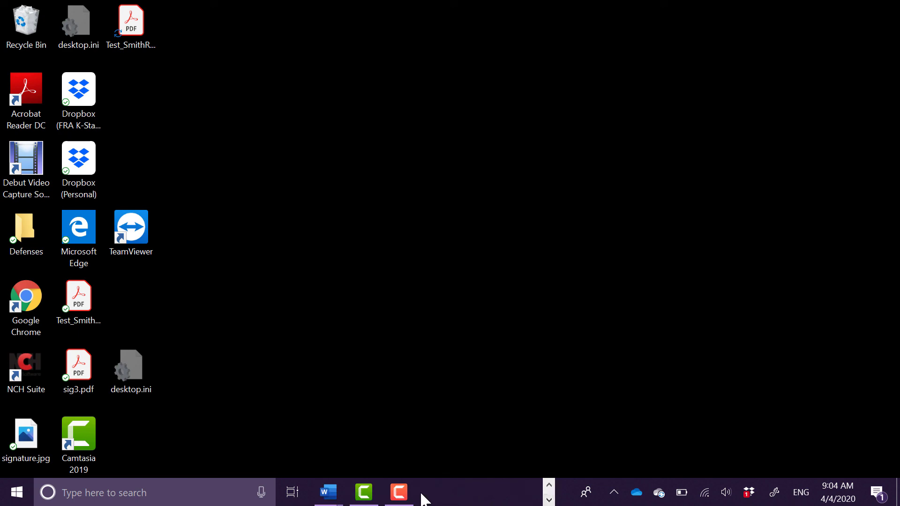
pyautogui.click(407, 493)
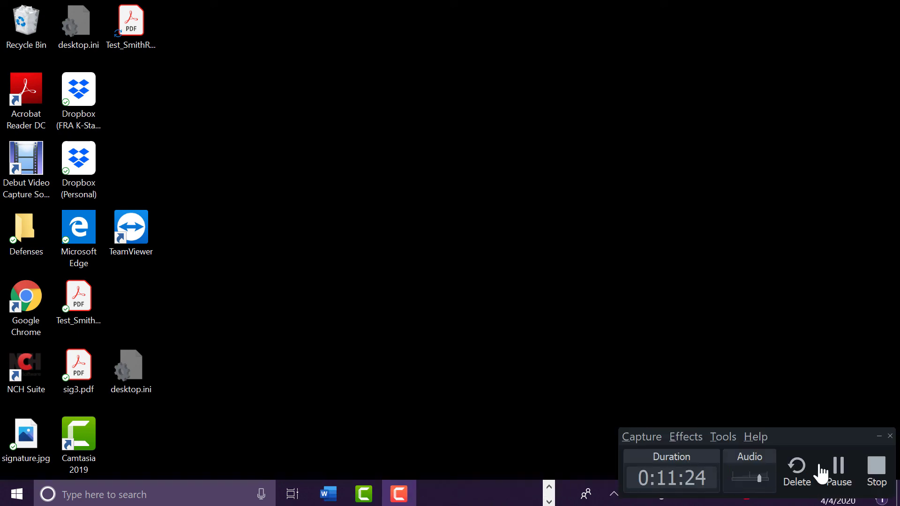